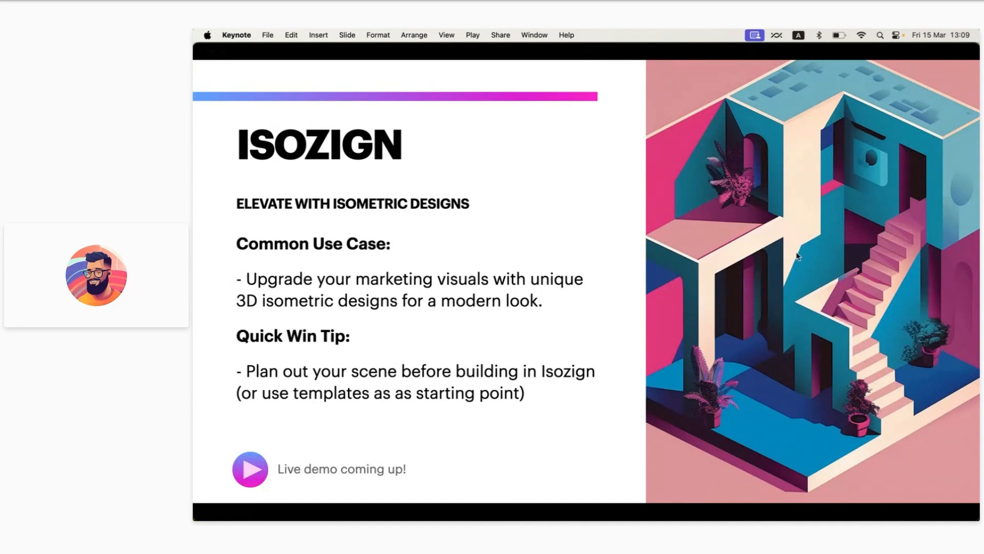
Switch to Chrome and open the Isozign isometric design tool from Dezygn's collection of creation apps
left_click(613, 474)
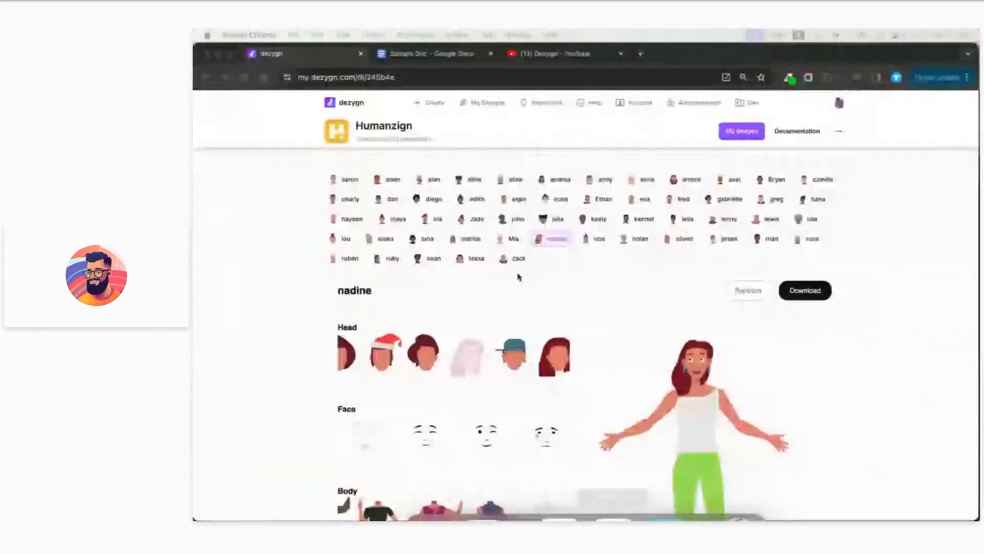
left_click(432, 103)
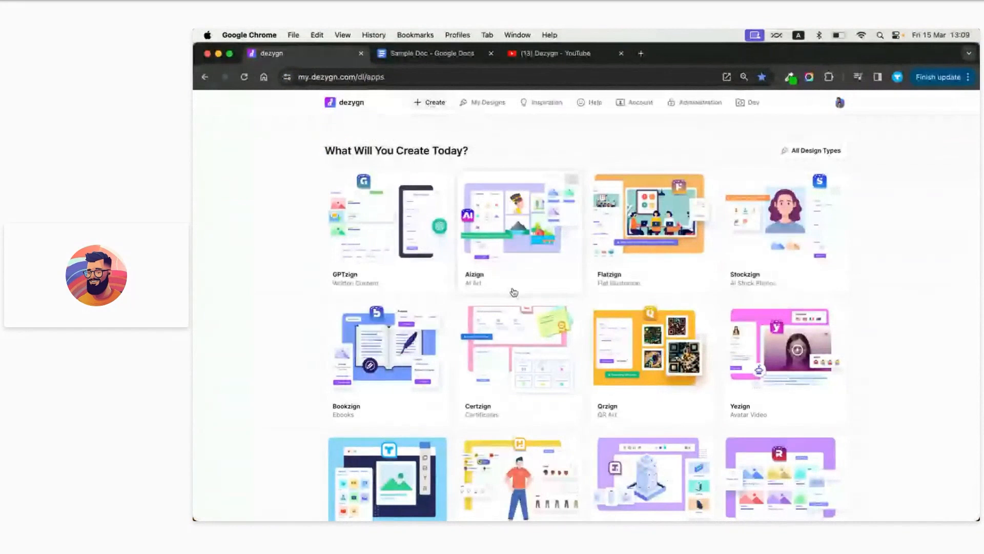
scroll(514, 292, "down", 3)
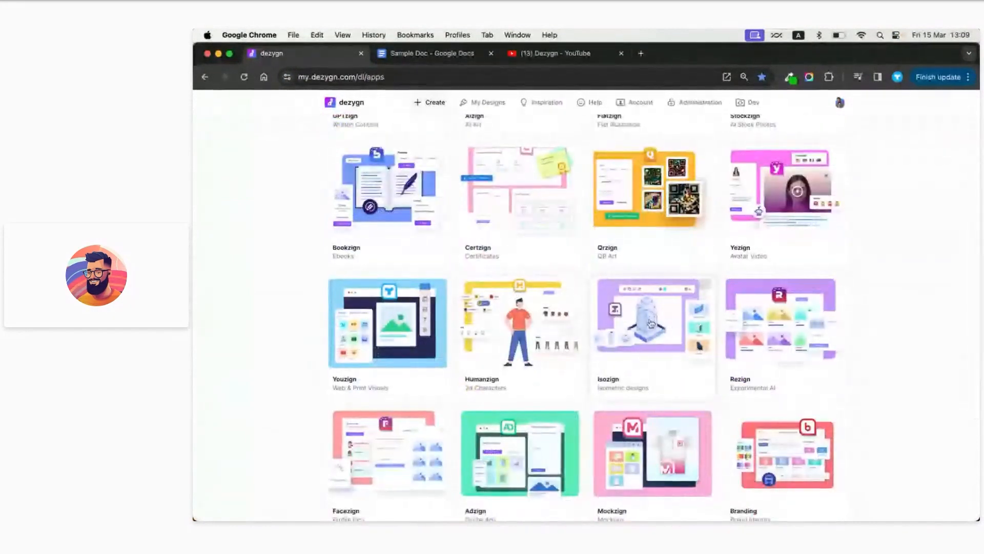
left_click(659, 324)
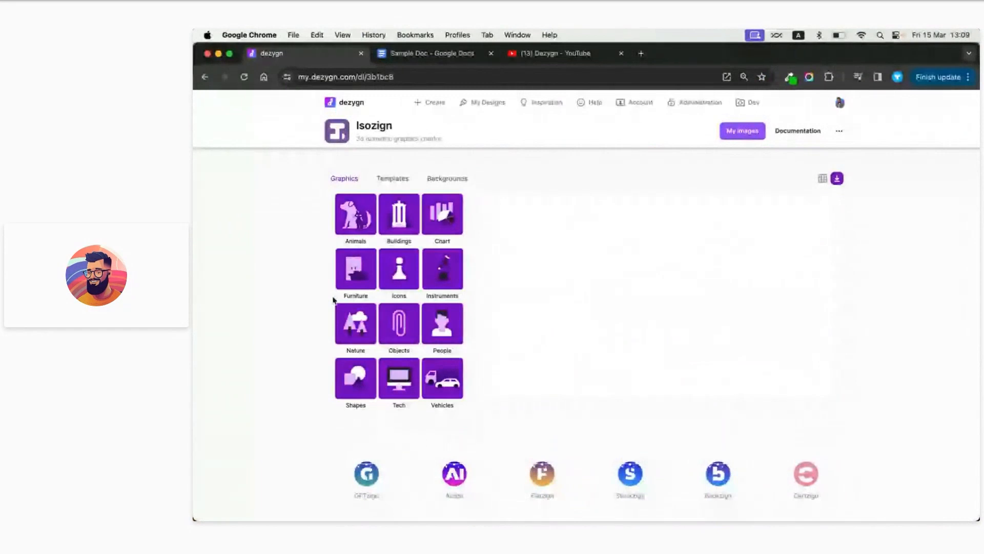
Load the Accountant template onto the canvas, and replace it with the Child Care template
left_click(395, 180)
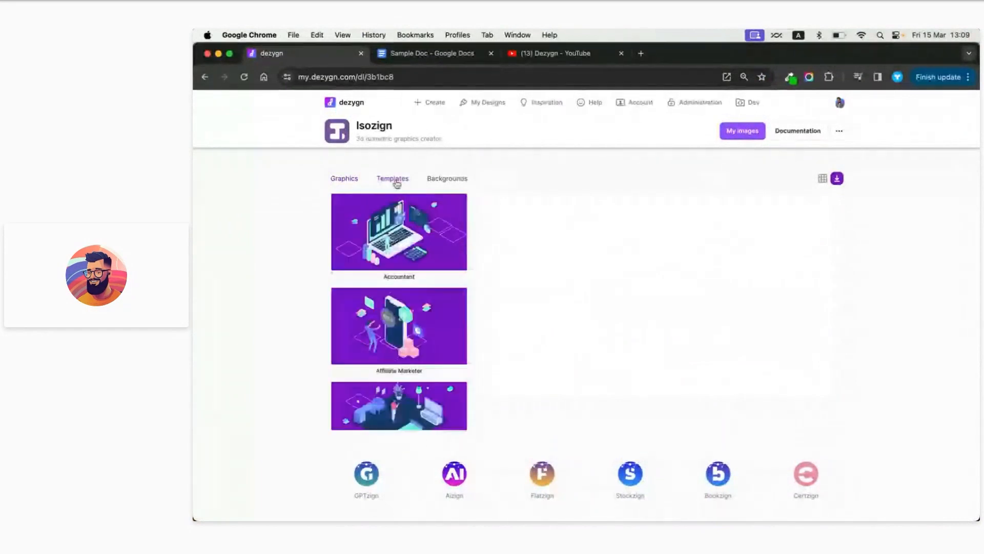
left_click(391, 230)
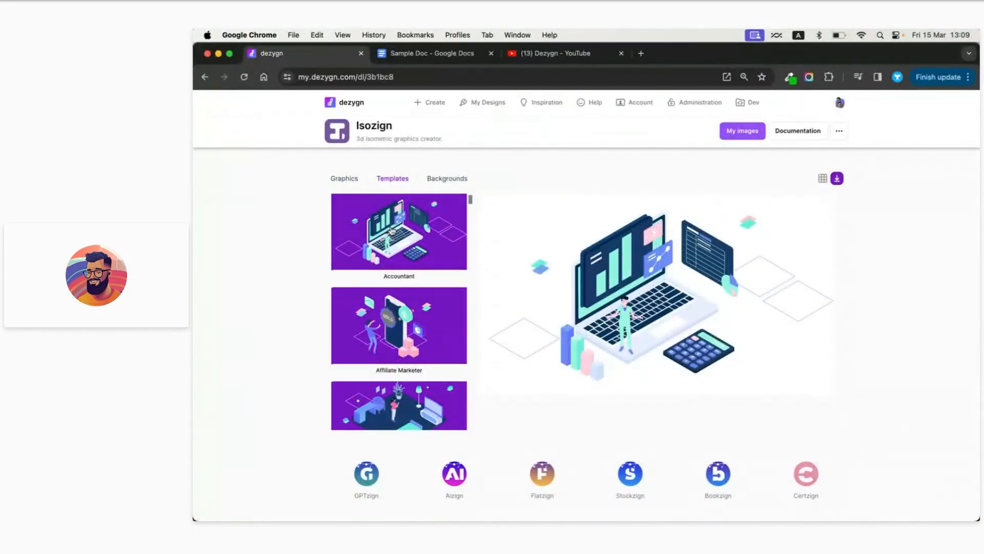
scroll(392, 231, "down", 3)
scroll(393, 230, "down", 10)
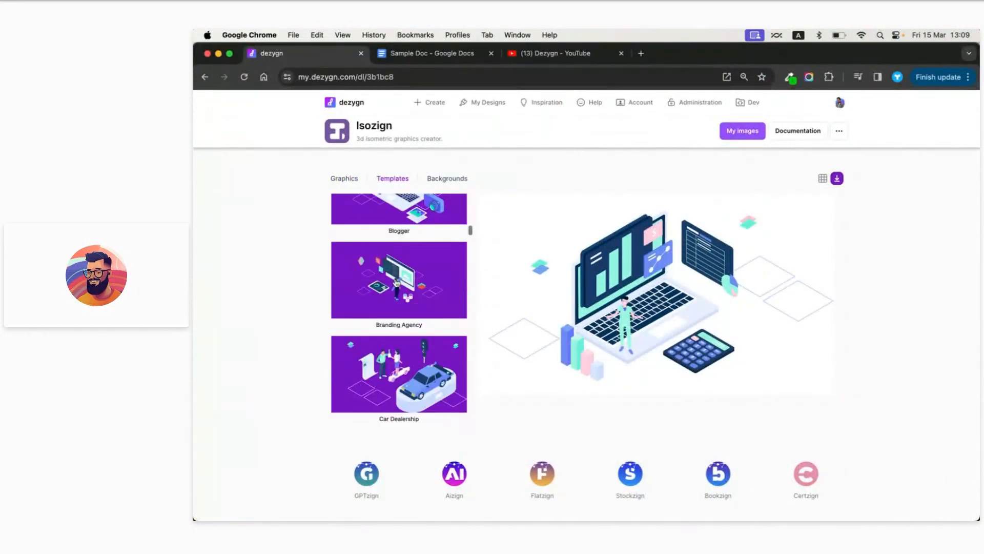
scroll(394, 256, "down", 3)
scroll(396, 262, "down", 3)
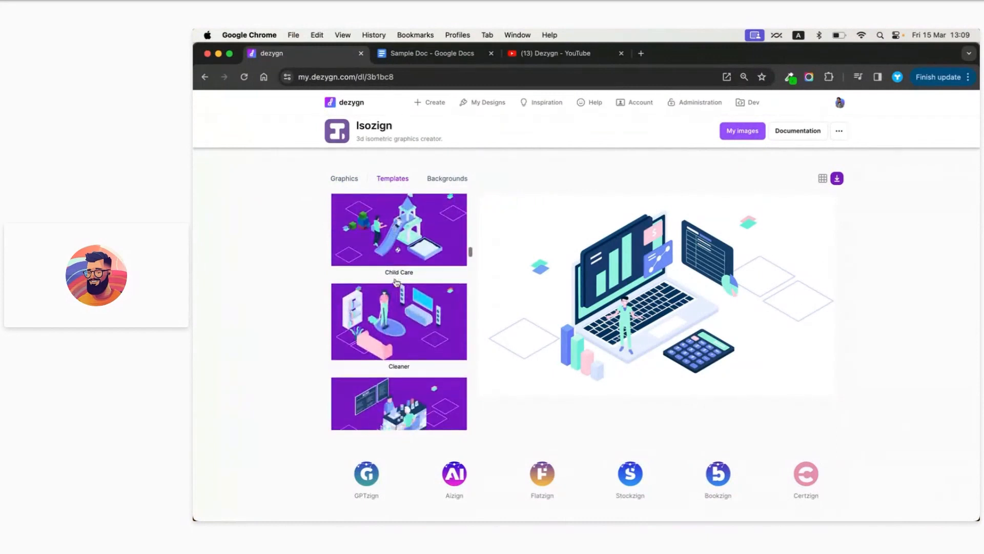
left_click(395, 238)
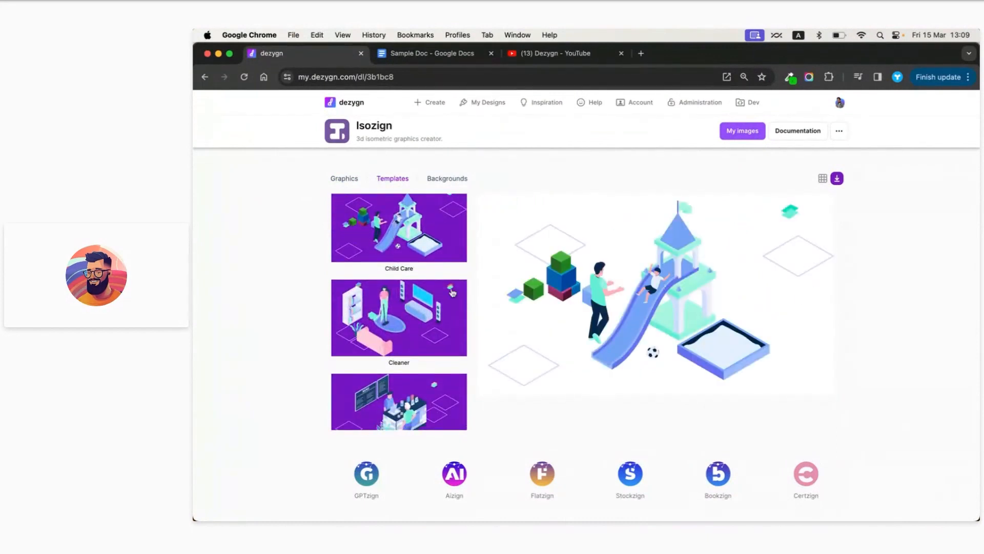
Load the Cleaner template onto the canvas, and replace it with the Coffee Shop template
left_click(399, 327)
scroll(400, 318, "down", 3)
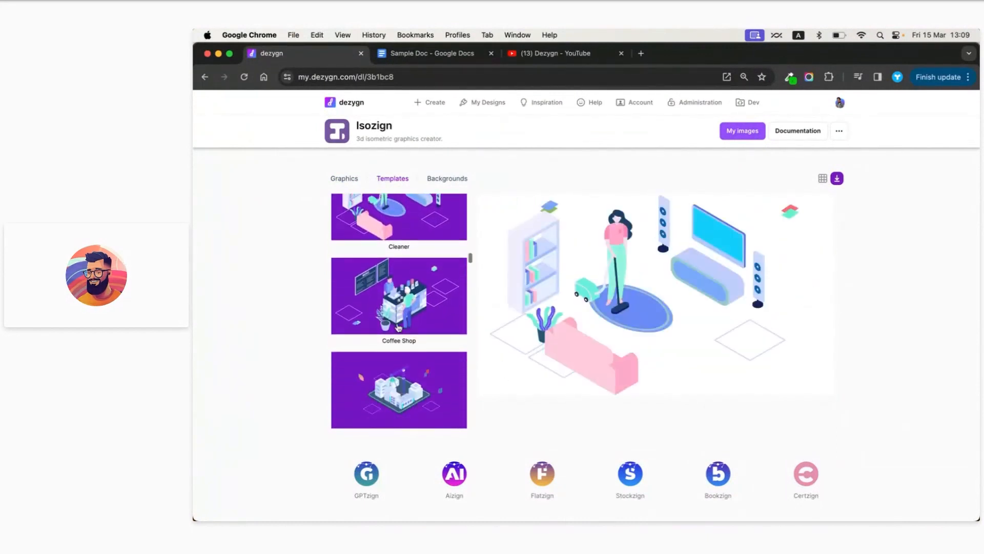
left_click(399, 304)
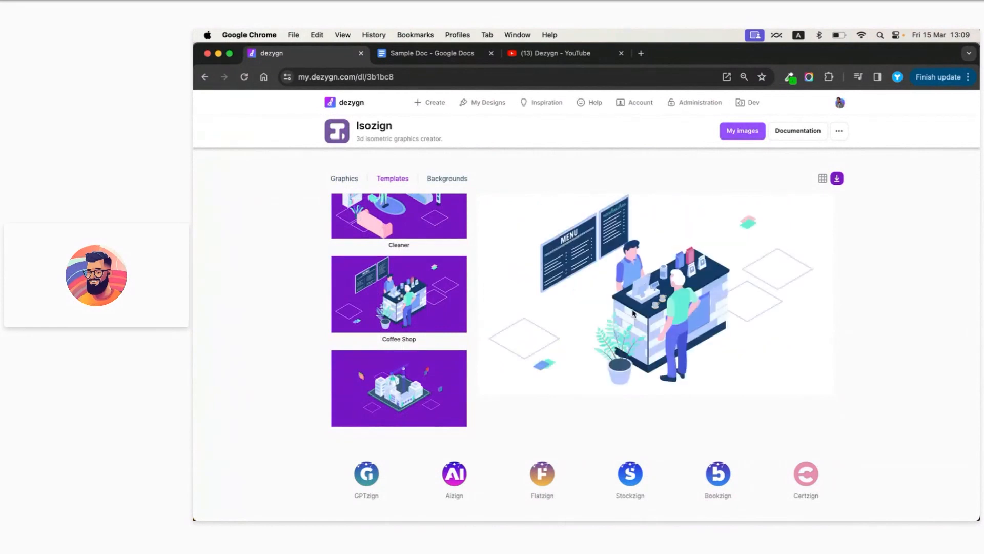
Load the Dog Walker template onto the canvas, and replace it with the Freelancer template
scroll(462, 287, "down", 5)
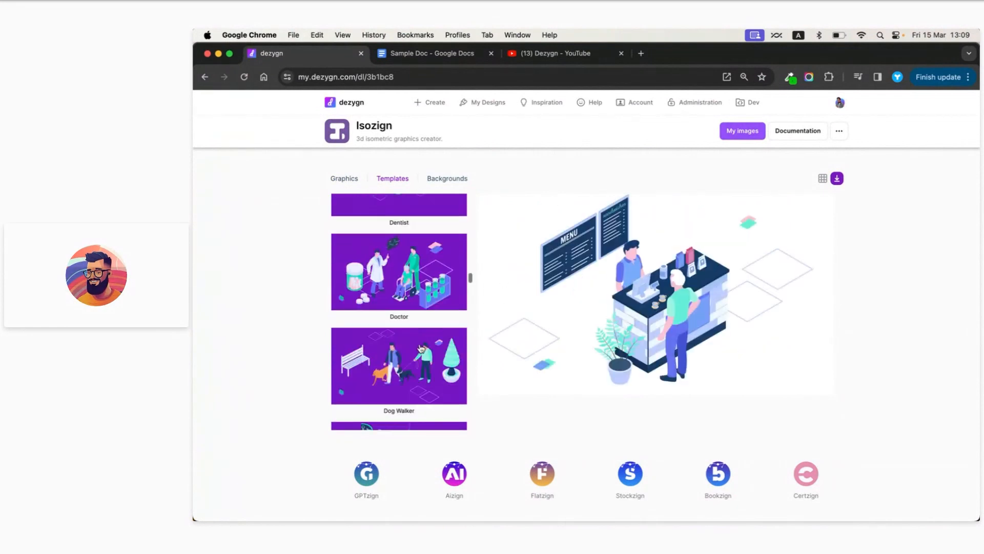
left_click(394, 255)
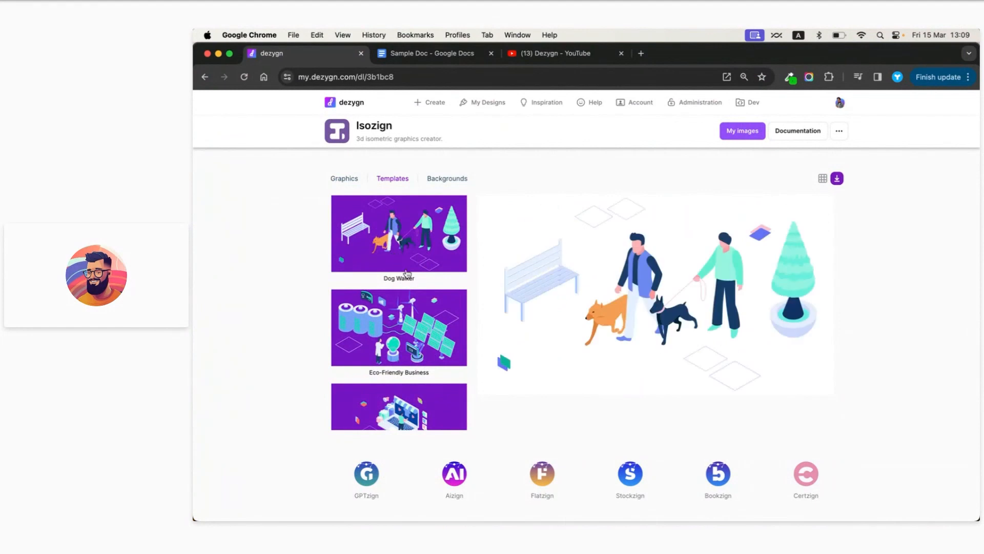
scroll(410, 287, "down", 5)
left_click(424, 301)
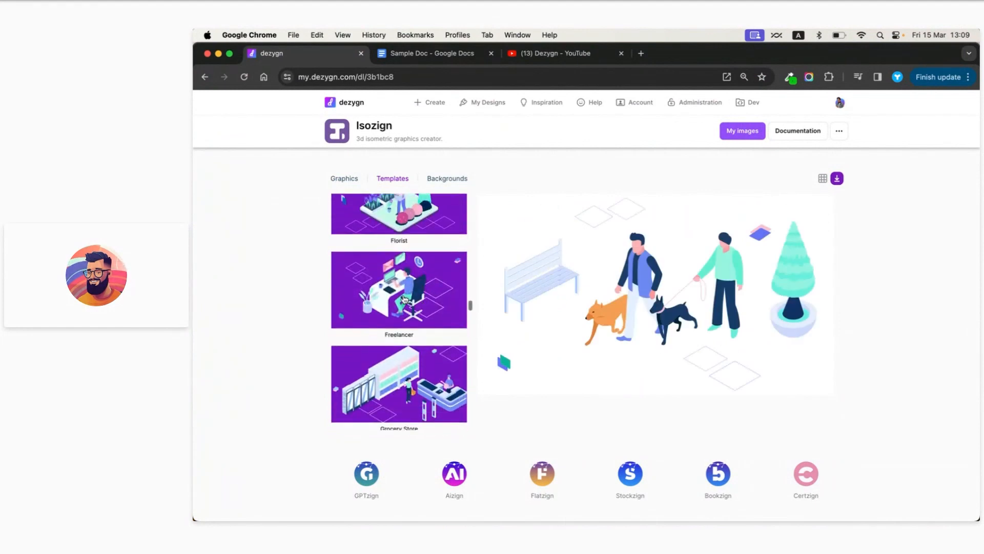
Look through the remaining business templates below Freelancer, as far as Social Media Manager and Valentines Day
scroll(423, 333, "down", 15)
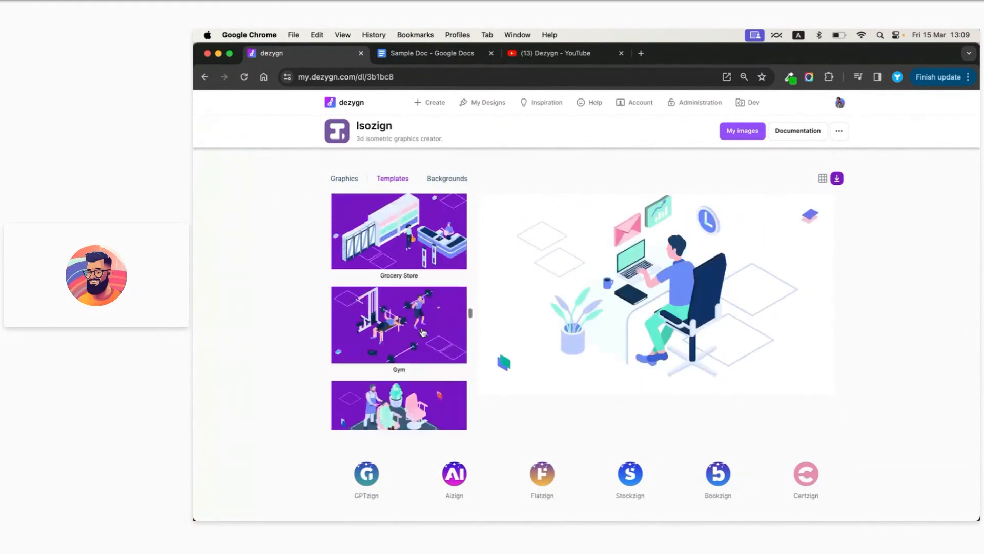
scroll(424, 332, "down", 10)
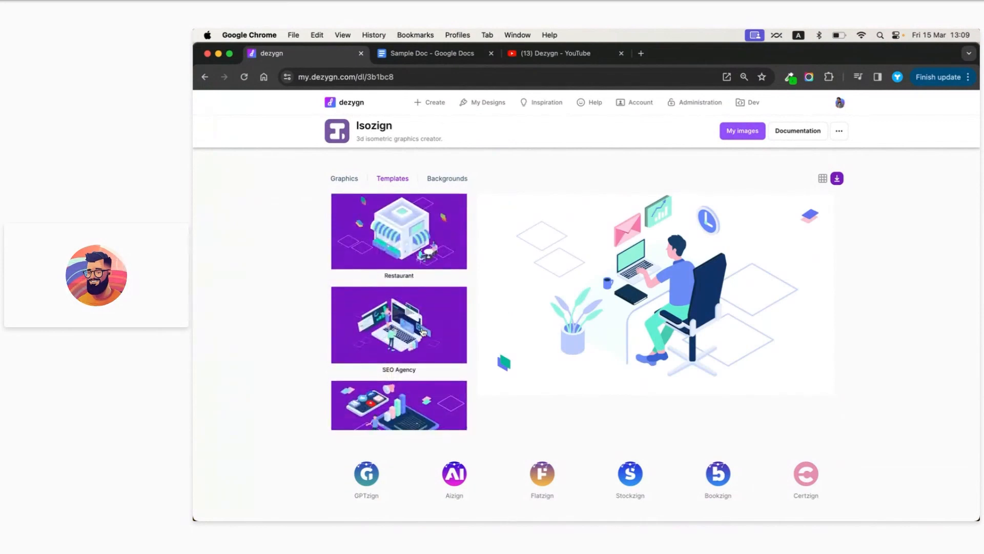
scroll(423, 333, "down", 8)
scroll(423, 333, "down", 2)
scroll(423, 333, "up", 3)
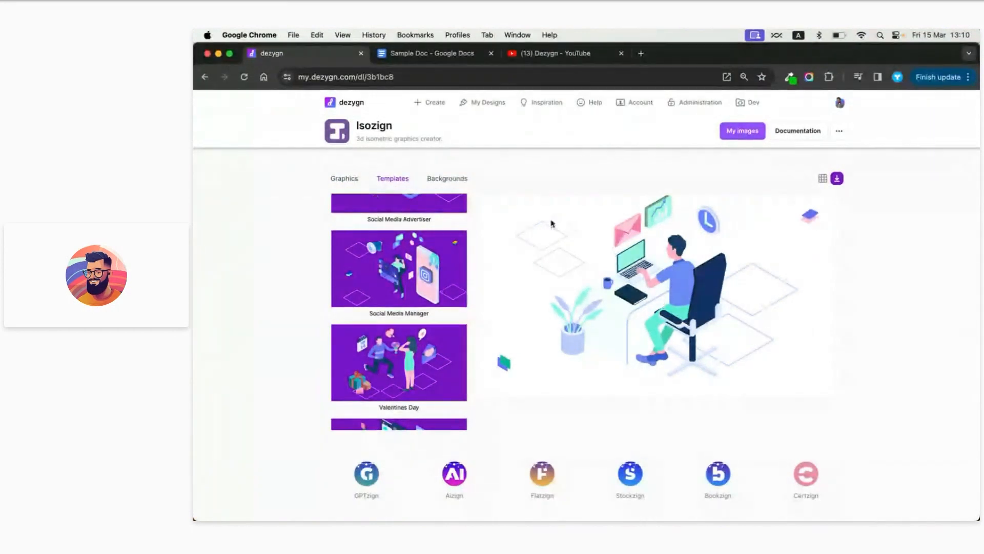
Select the potted plant in the Freelancer scene, and slightly shift the seated man and the laptop
left_click(545, 248)
left_click(567, 342)
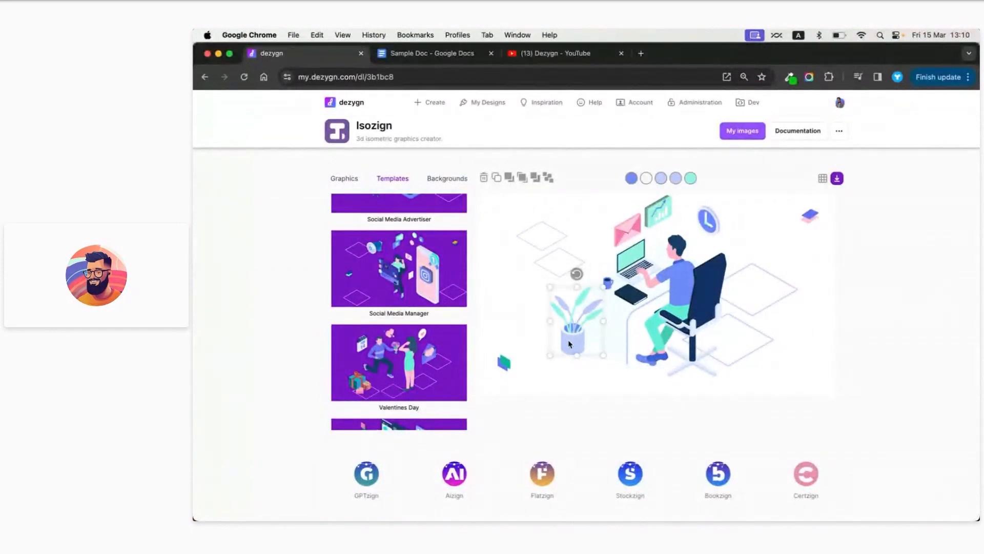
left_click(676, 318)
mouse_move(672, 298)
left_mouse_down()
mouse_move(628, 300)
mouse_move(695, 305)
mouse_move(675, 295)
left_mouse_up()
left_click(625, 274)
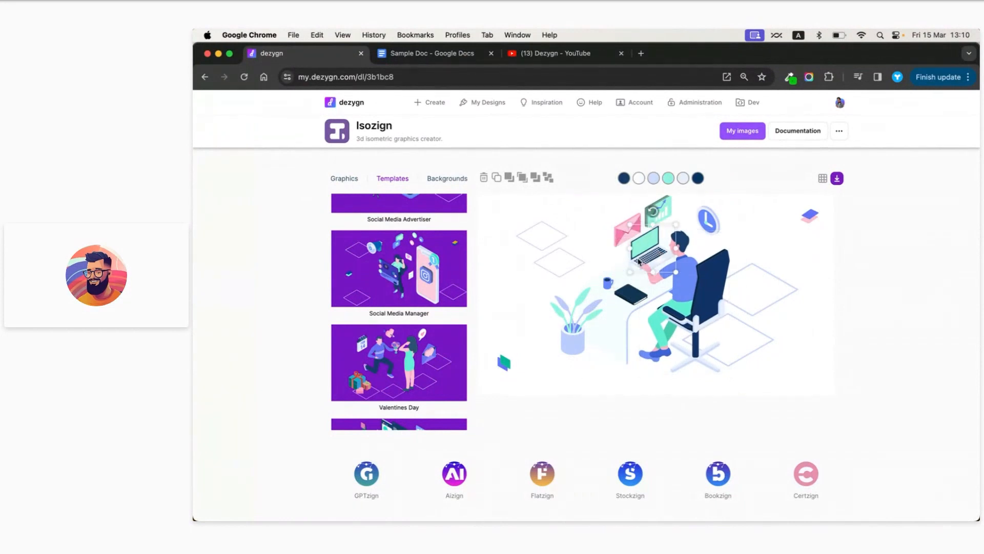
Select the mug, desk, notebook, laptop, envelope, chart, clock and corner accent shape in turn to check that each is a separate element
left_click(607, 283)
left_click(623, 327)
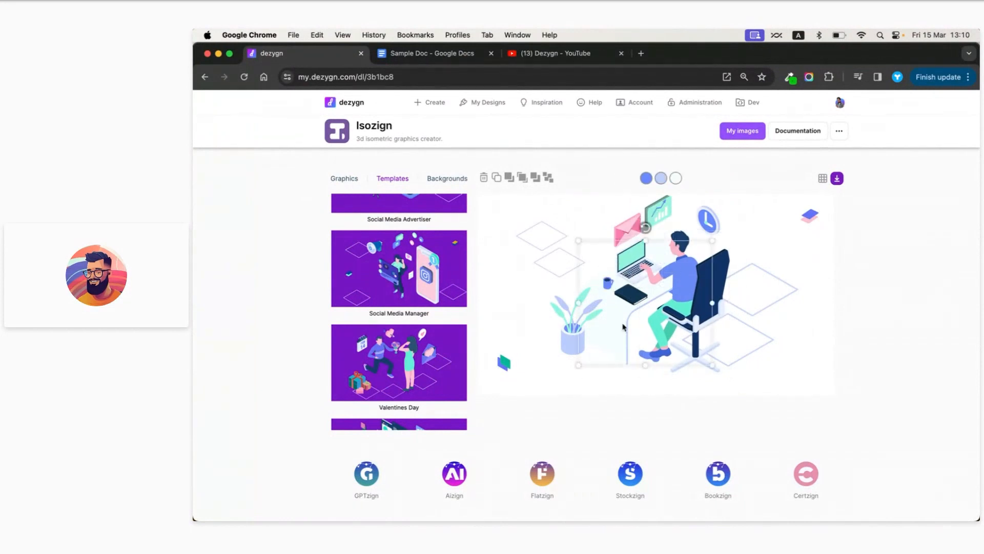
left_click(642, 295)
left_click(605, 283)
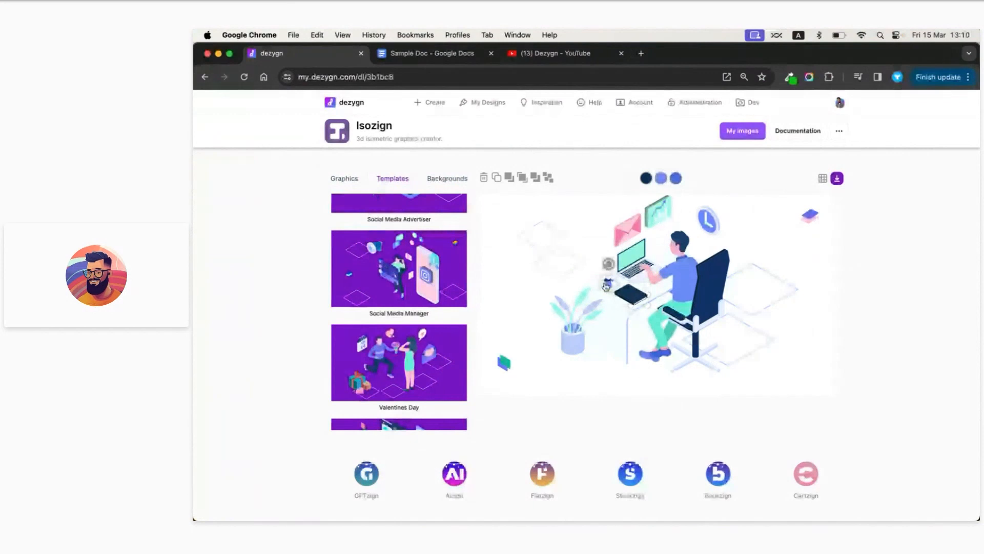
left_click(628, 265)
left_click(626, 234)
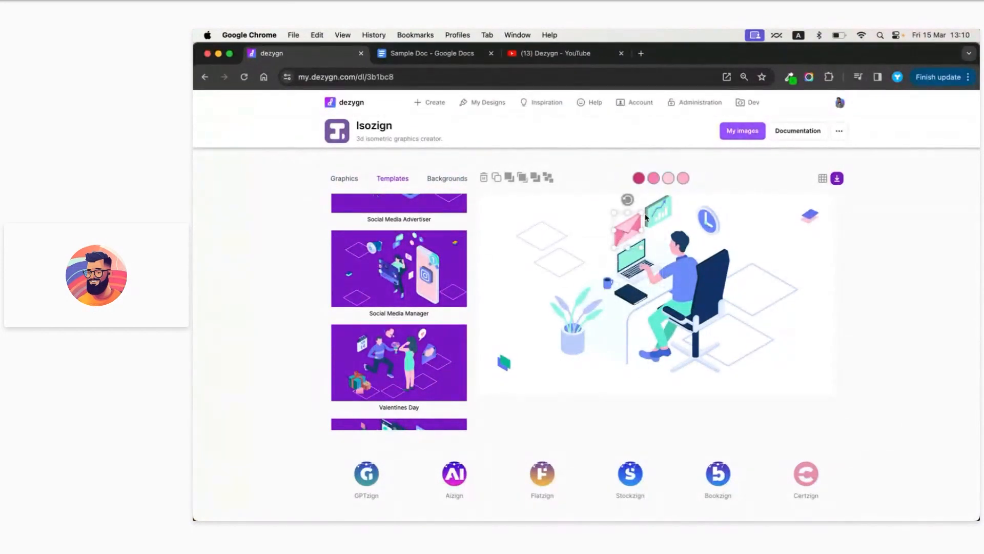
left_click(658, 208)
left_click(706, 221)
left_click(809, 218)
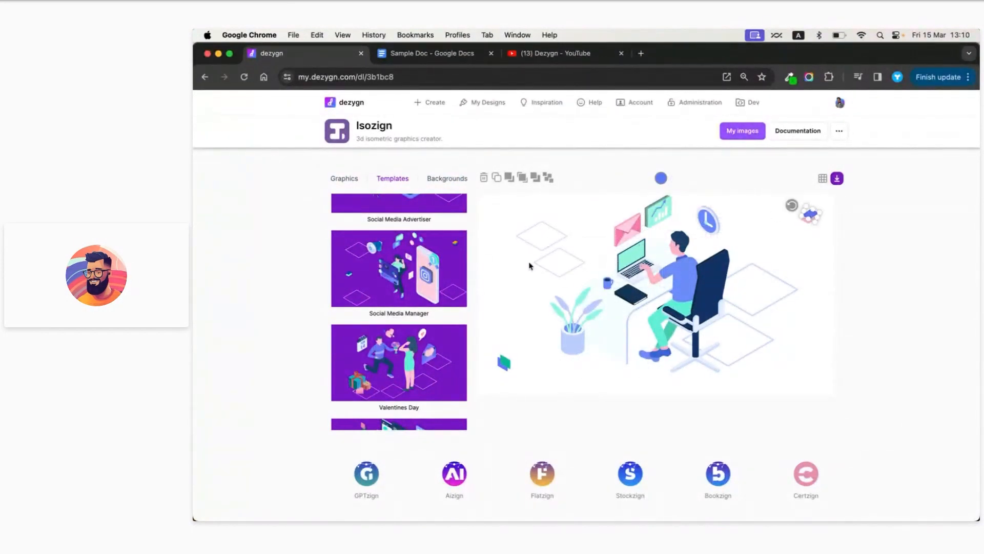
Examine the available categories of isometric graphics, from Animals and Buildings to Tech and Vehicles
left_click(344, 179)
scroll(379, 292, "down", 1)
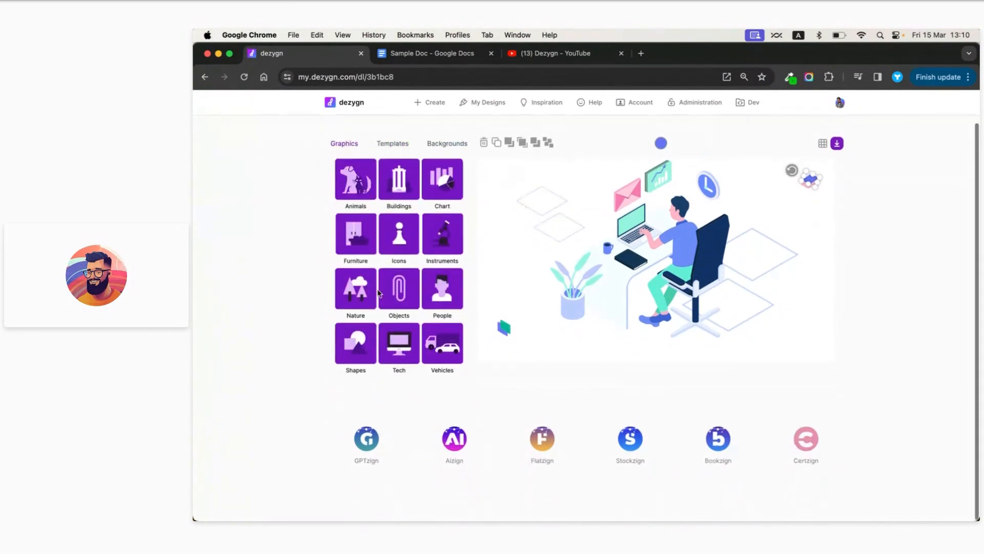
scroll(380, 292, "up", 1)
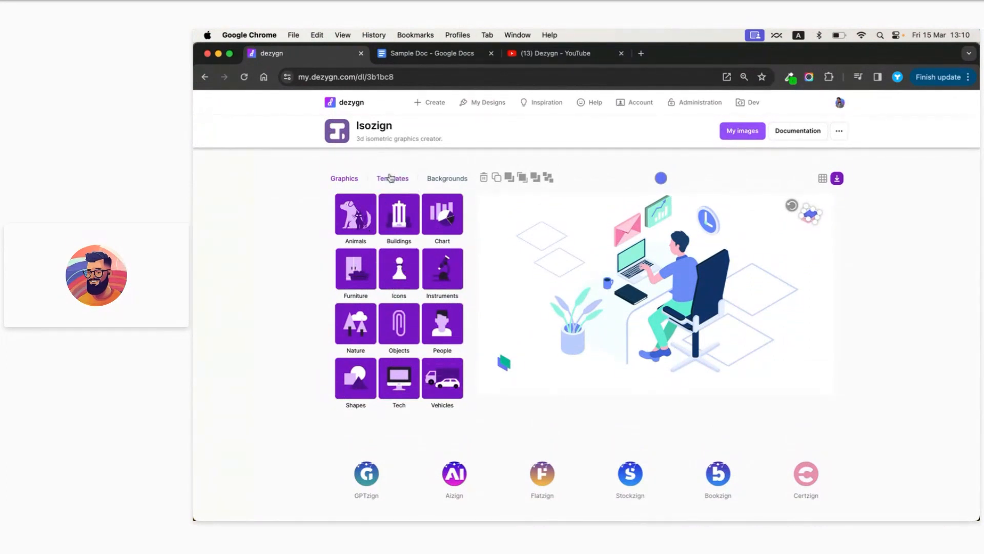
Return to the template collection and load the Web Design template onto the canvas
left_click(393, 177)
scroll(408, 318, "down", 5)
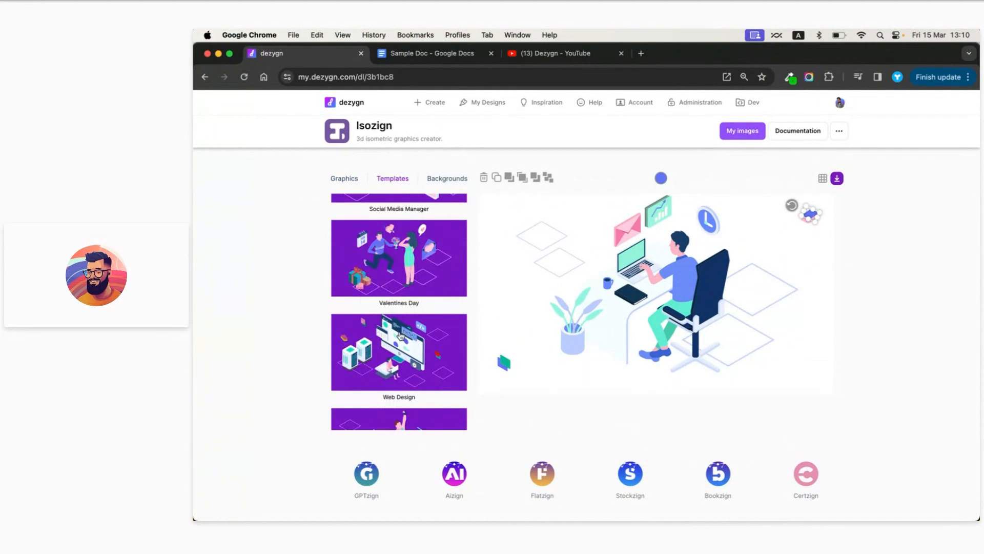
left_click(400, 336)
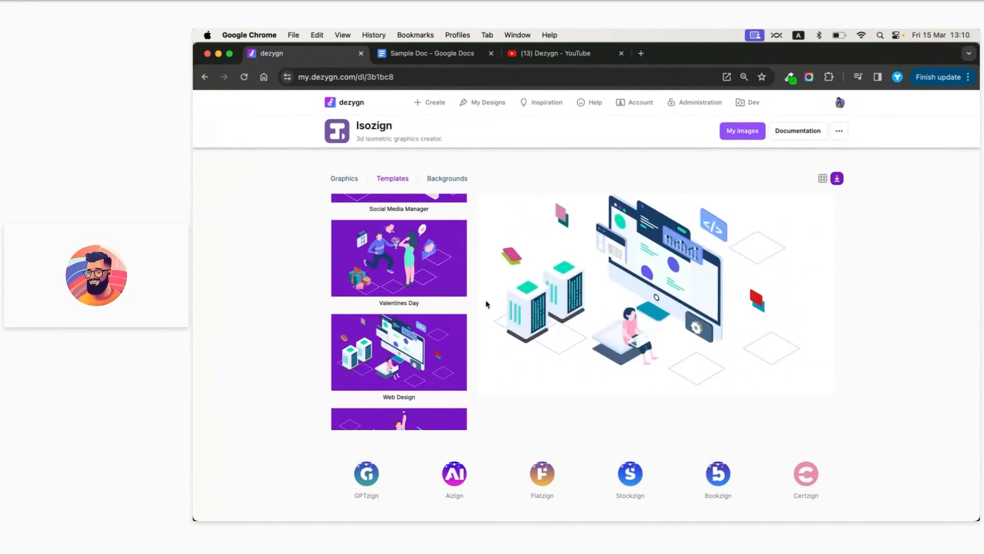
Load the Yoga Instructor template at the end of the template collection onto the canvas
scroll(400, 266, "down", 3)
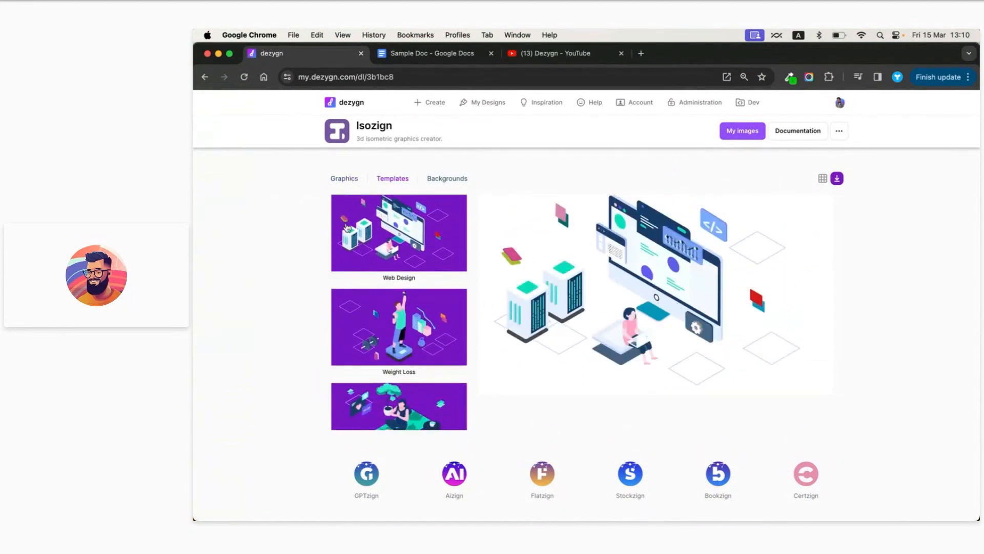
scroll(398, 307, "down", 2)
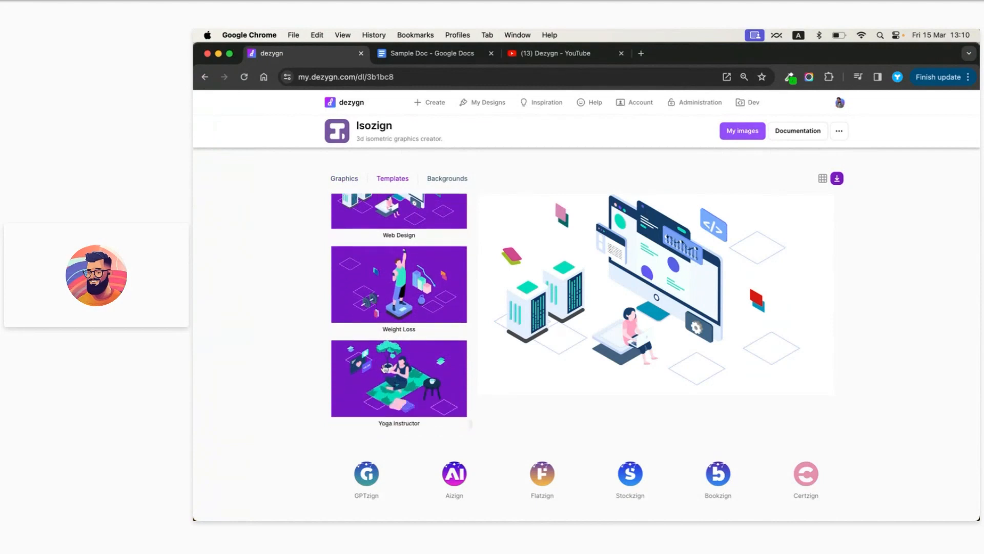
left_click(461, 352)
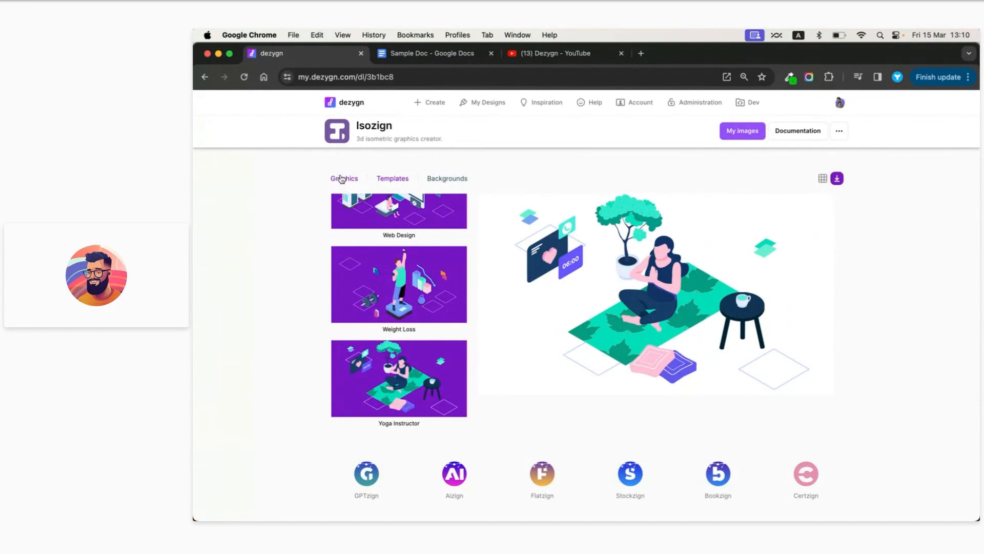
Load the SEO Agency template and the Social Media Advertiser template onto the canvas, one after the other
left_click(601, 336)
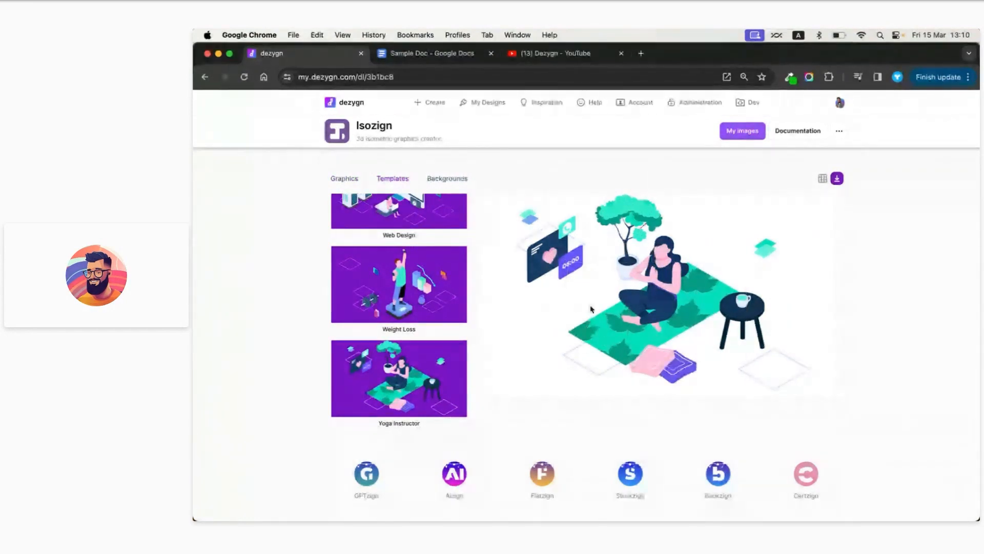
scroll(393, 308, "up", 3)
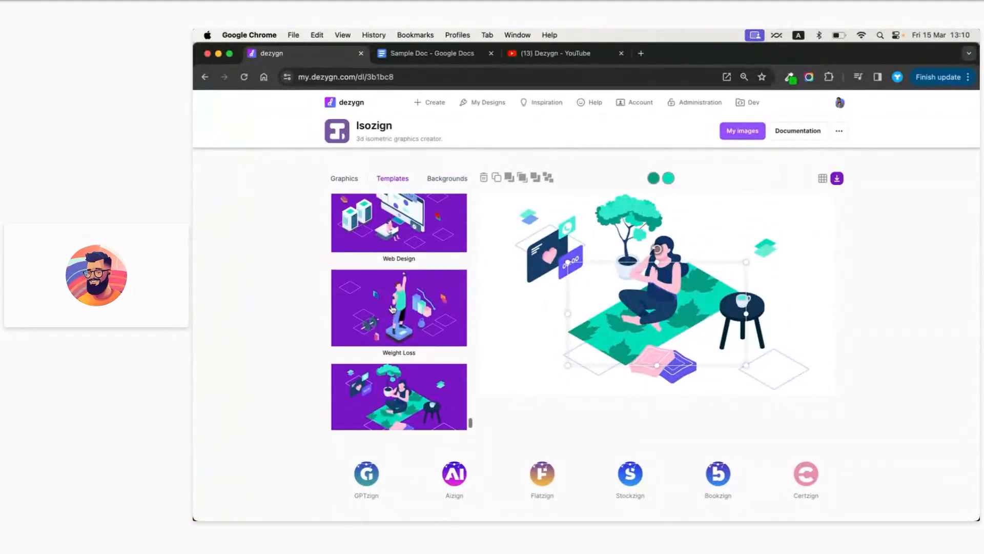
scroll(392, 308, "up", 5)
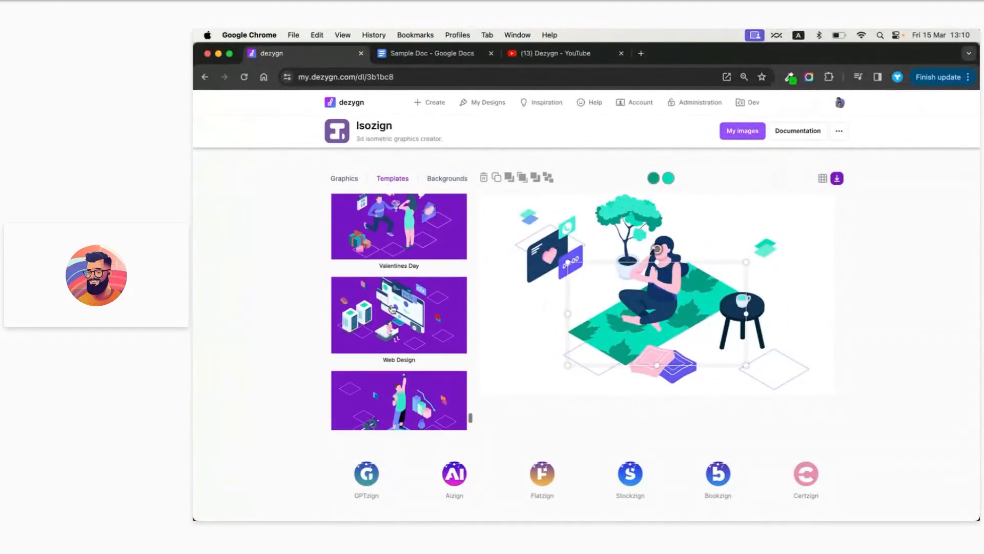
scroll(392, 308, "up", 6)
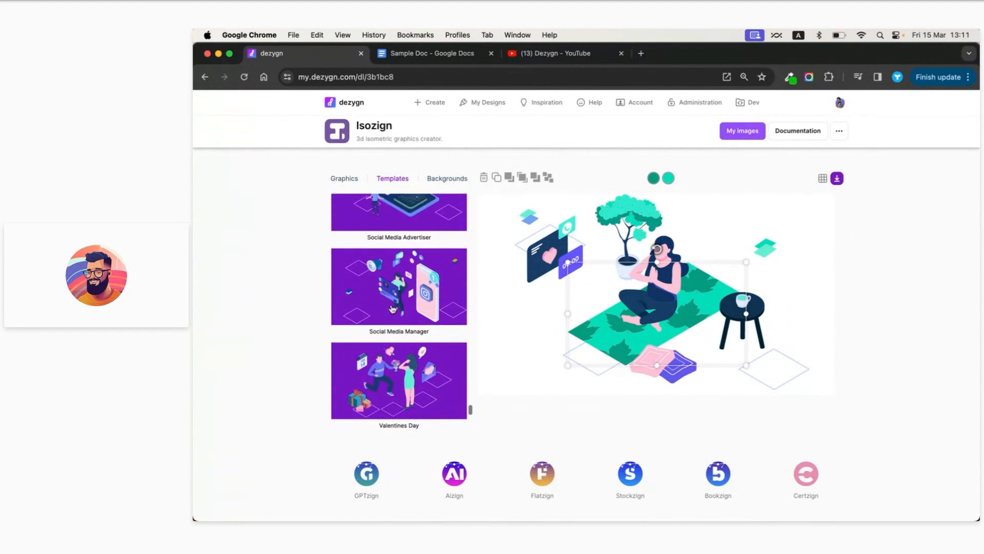
scroll(392, 308, "up", 5)
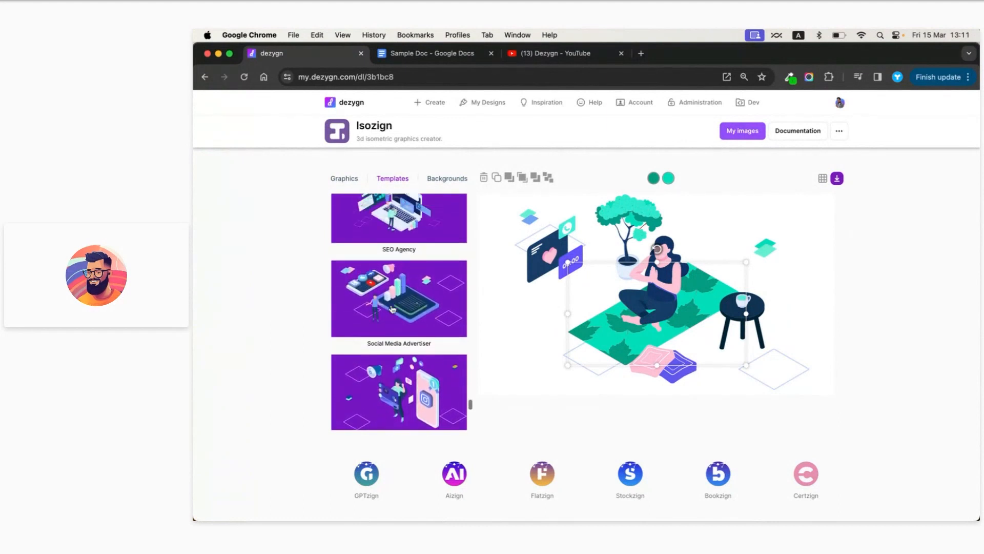
scroll(392, 308, "down", 2)
left_click(388, 293)
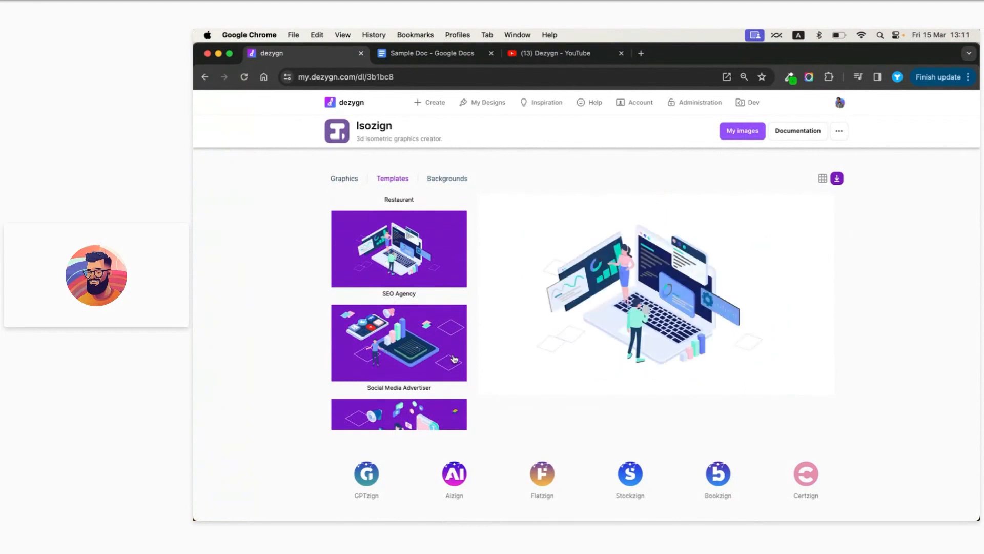
left_click(427, 331)
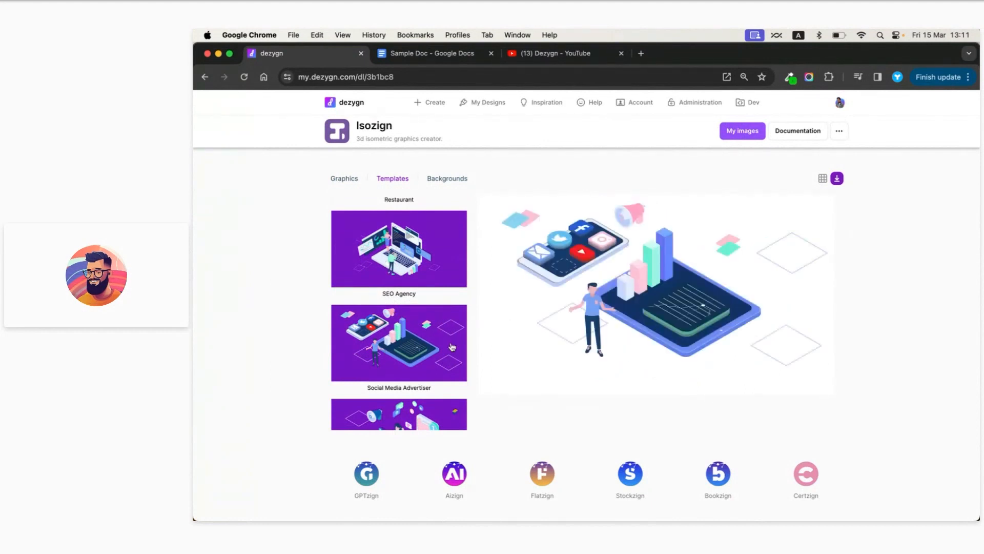
Load the Yoga Instructor template from the end of the template collection onto the canvas
scroll(452, 346, "down", 8)
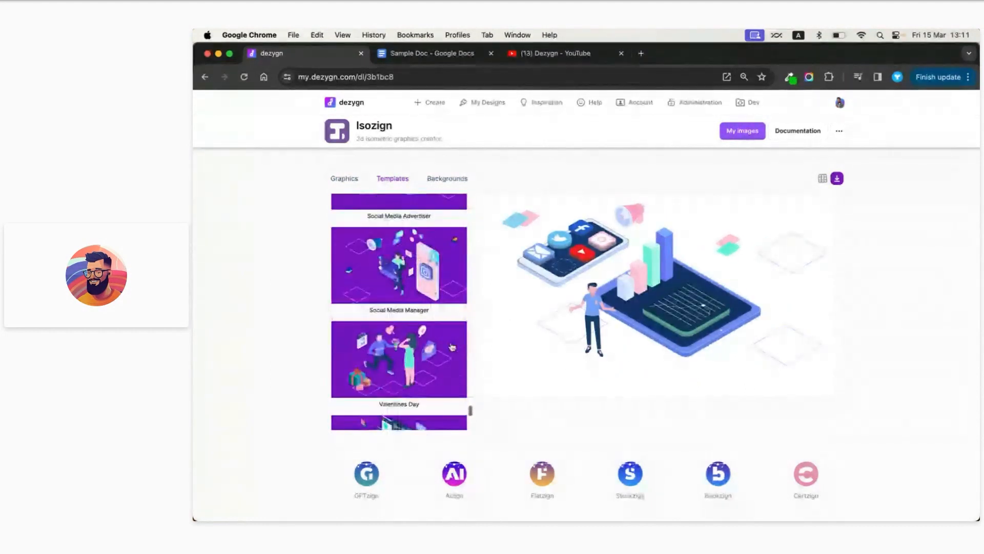
scroll(452, 347, "down", 9)
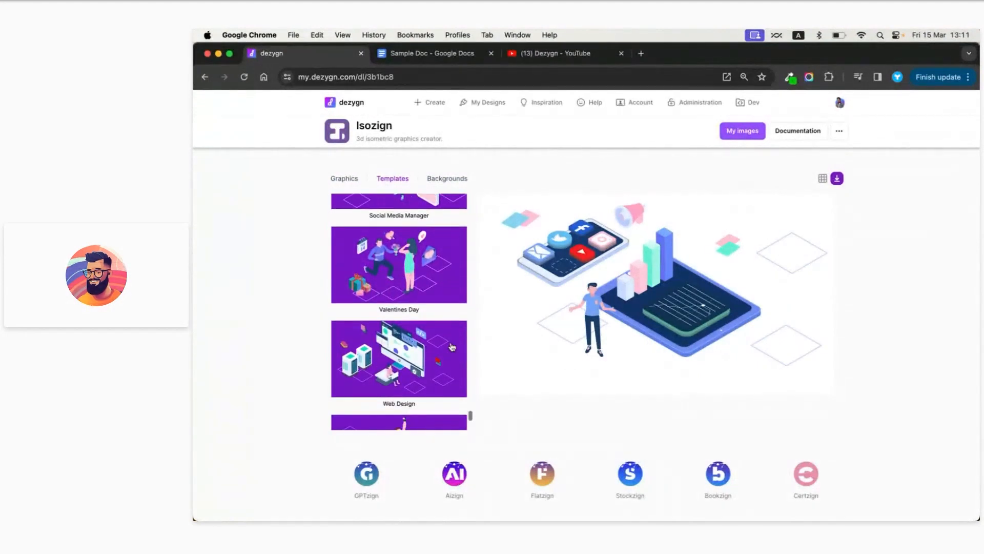
scroll(452, 346, "down", 2)
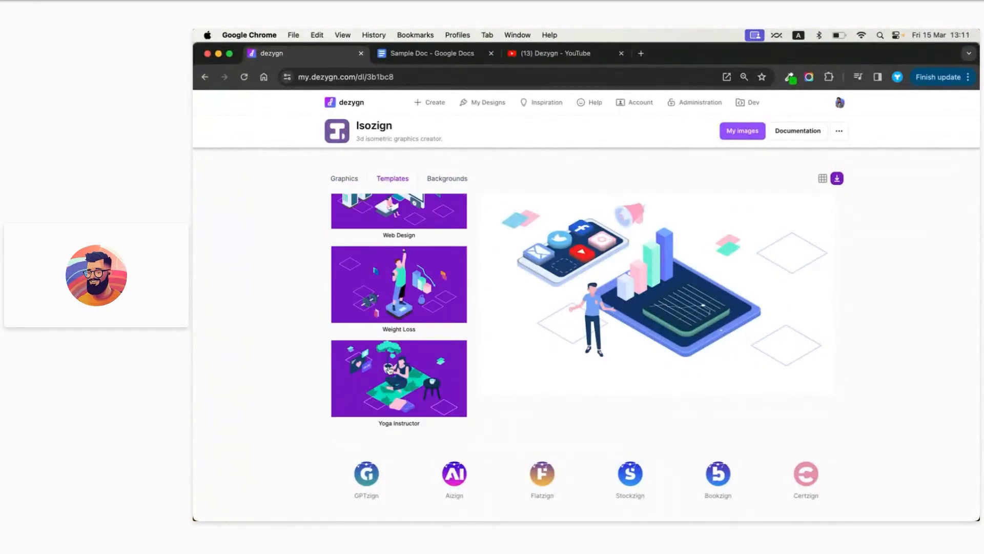
left_click(452, 347)
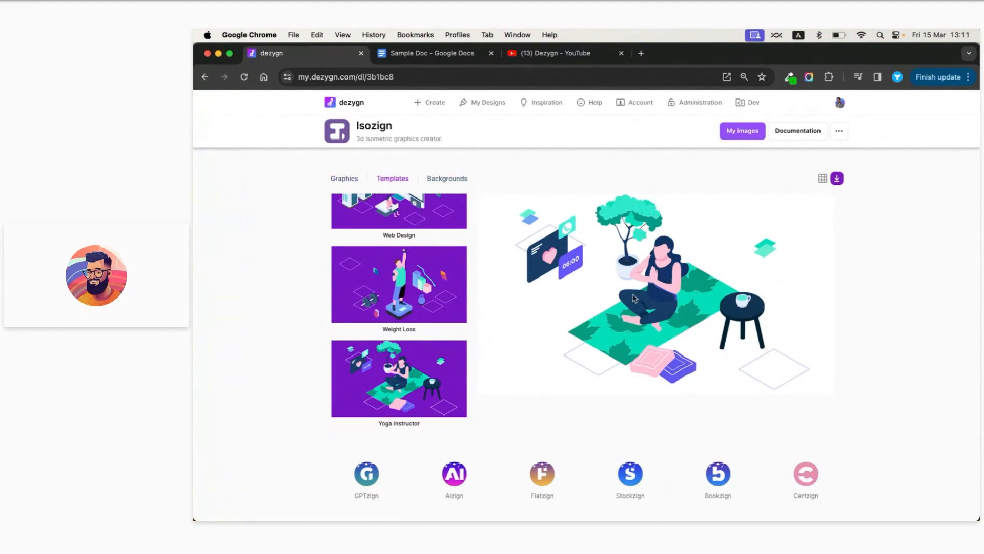
Select the meditating woman and the yoga mat in turn to examine which of their colours are editable
left_click(654, 306)
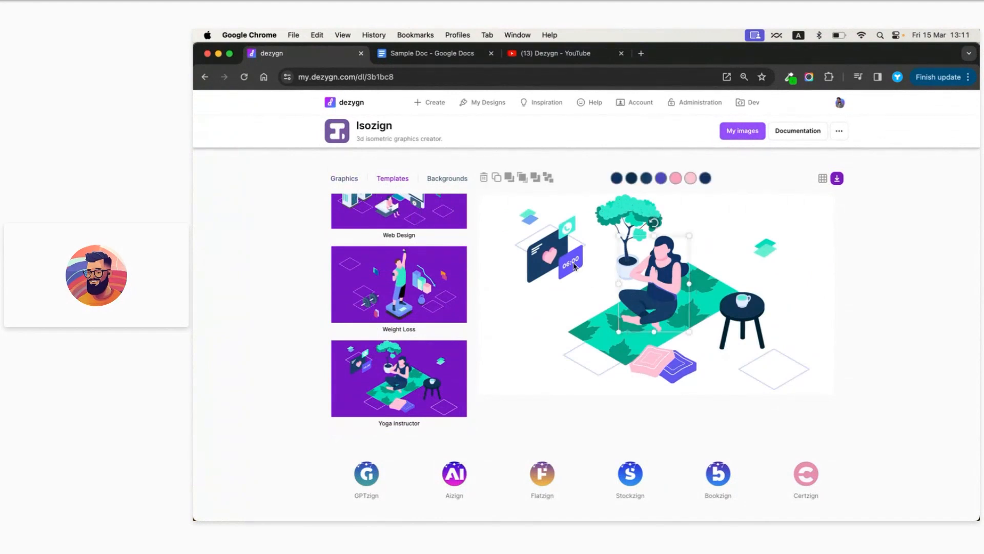
left_click(598, 333)
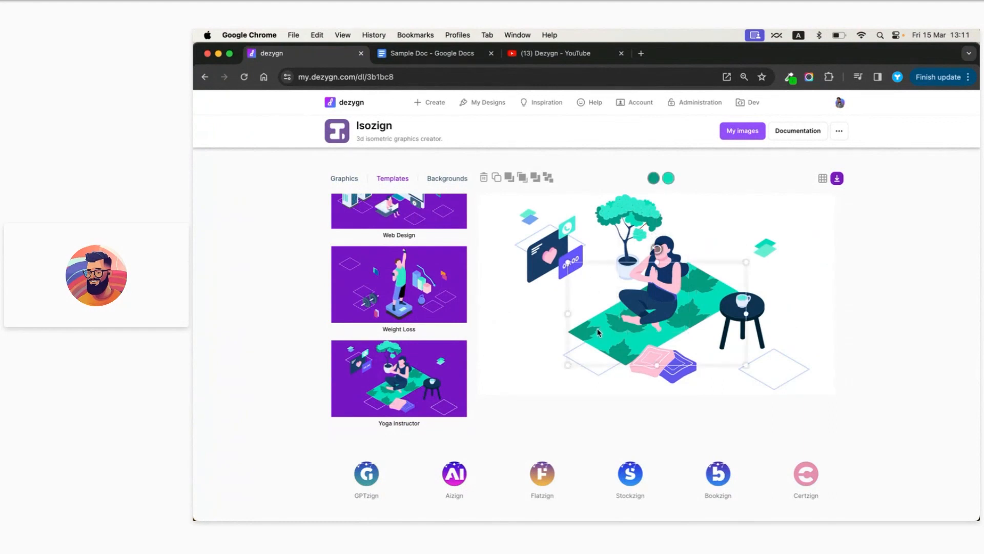
left_click(654, 179)
left_click(595, 260)
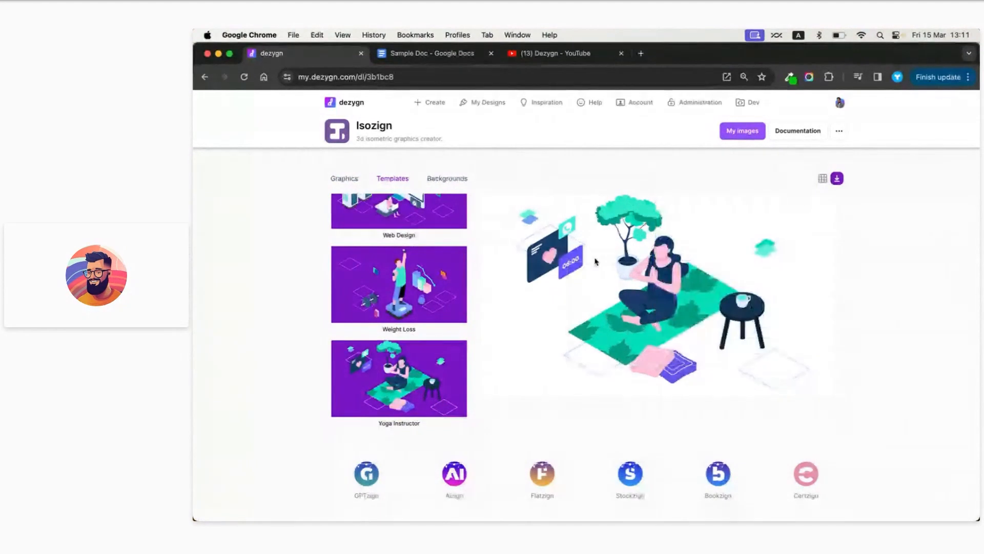
left_click(659, 308)
Recolour the yoga mat with bright purple leaves on a blue base
left_click(611, 329)
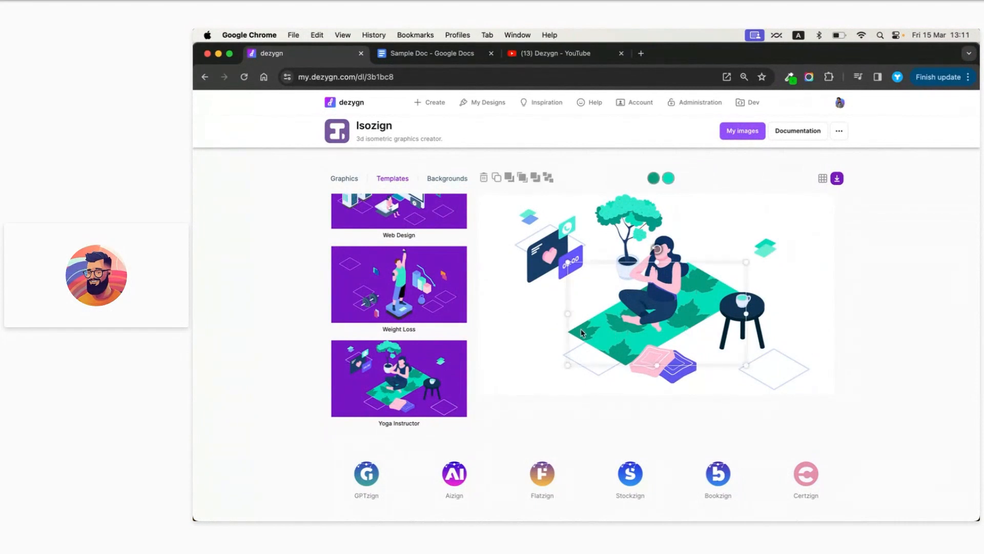
left_click(654, 179)
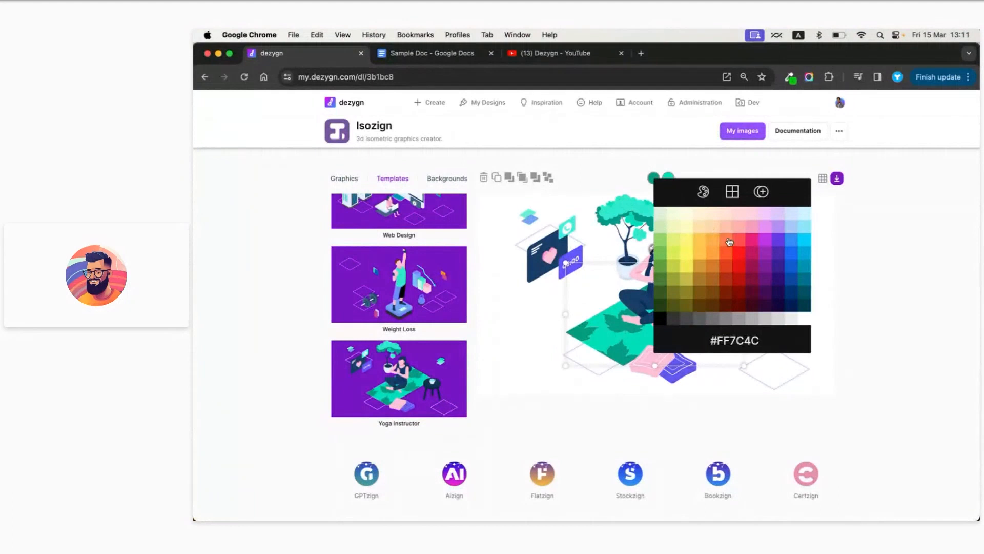
left_click(767, 246)
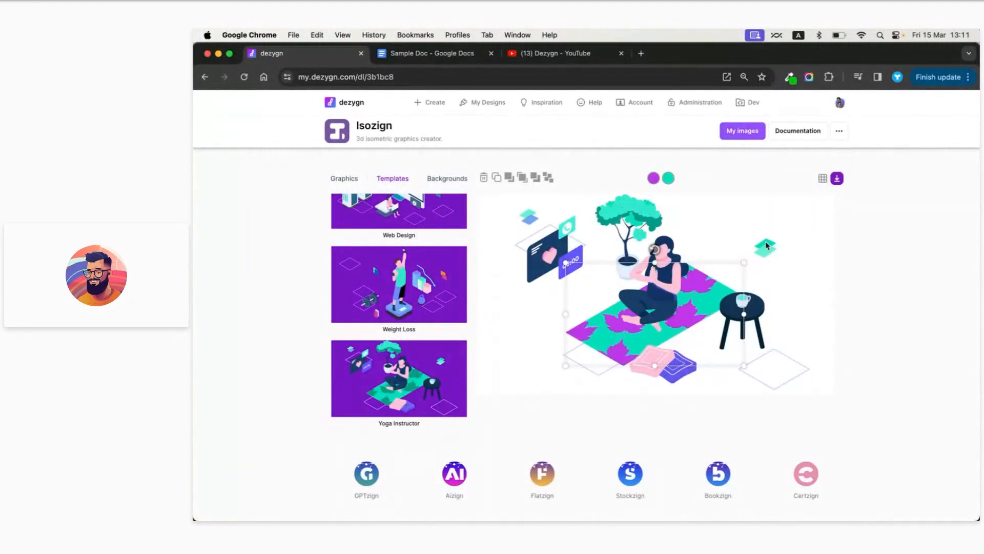
left_click(668, 178)
left_click(815, 256)
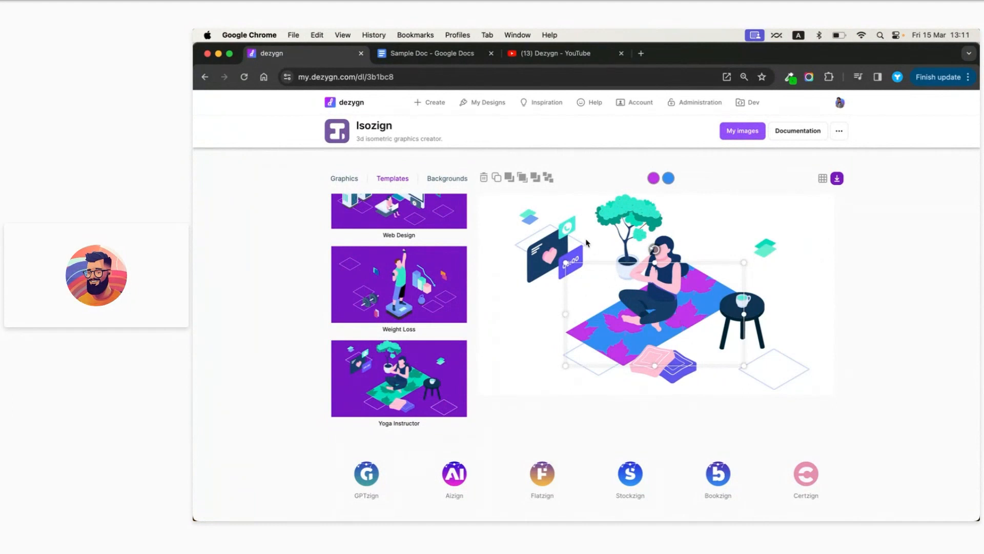
left_click(668, 179)
left_click(803, 243)
left_click(805, 303)
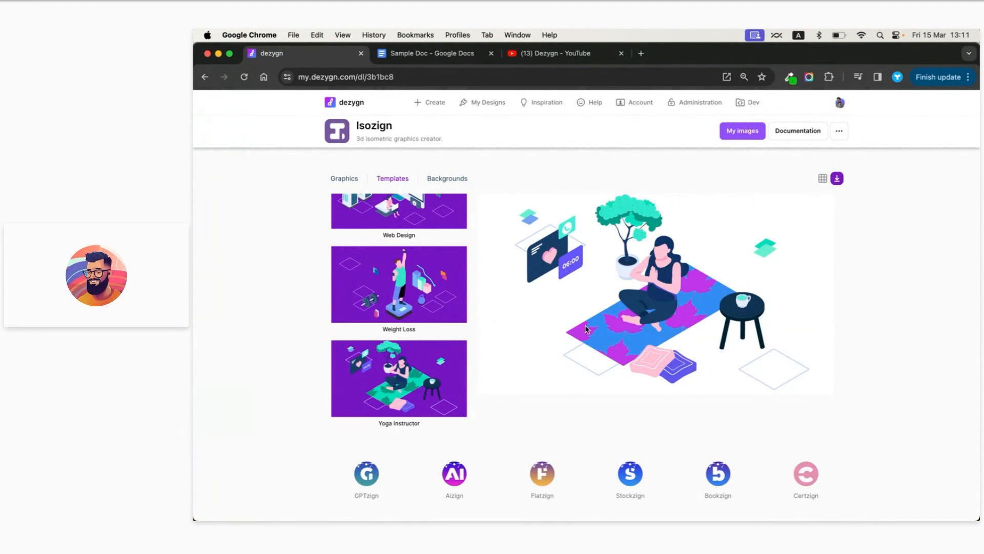
Change the teal colour of the mug on the side table to purple
left_click(738, 301)
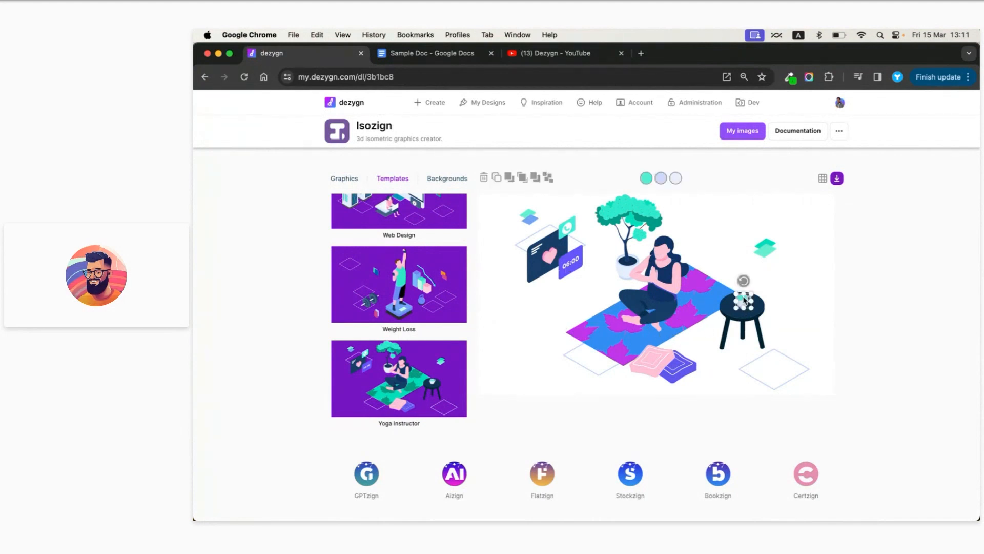
left_click(646, 180)
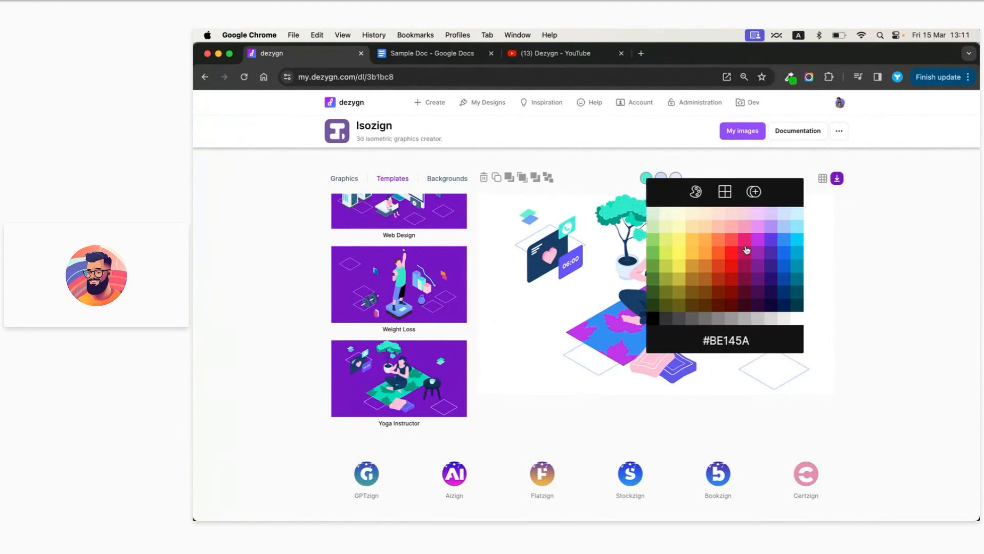
left_click(748, 248)
left_click(799, 293)
Recolour the pink cushion in front of the yoga mat bright purple
left_click(658, 364)
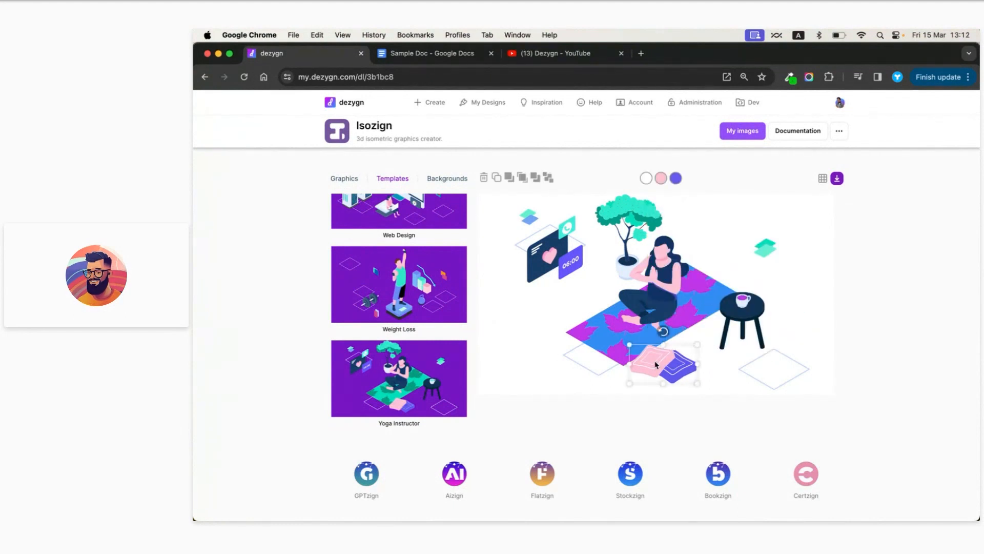
left_click(661, 179)
left_click(772, 242)
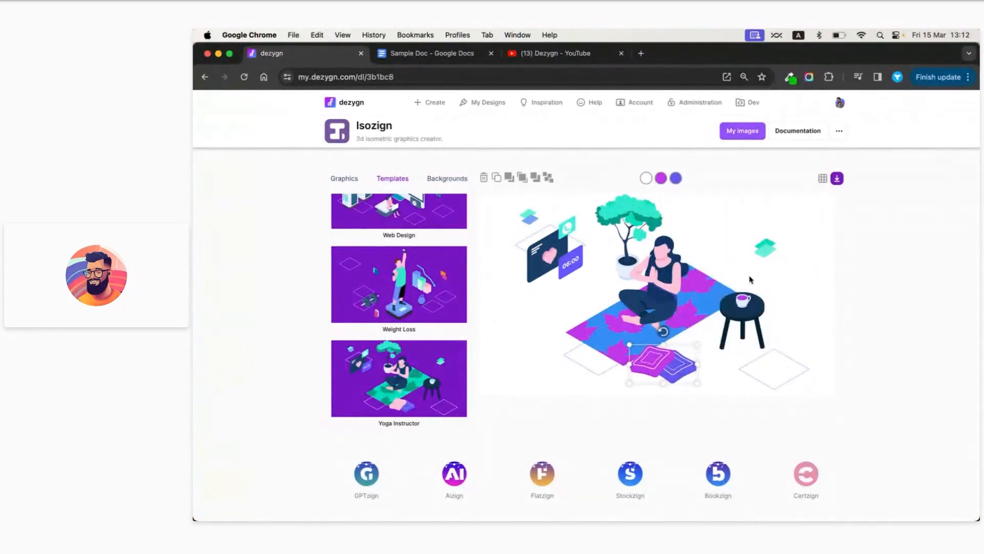
left_click(727, 382)
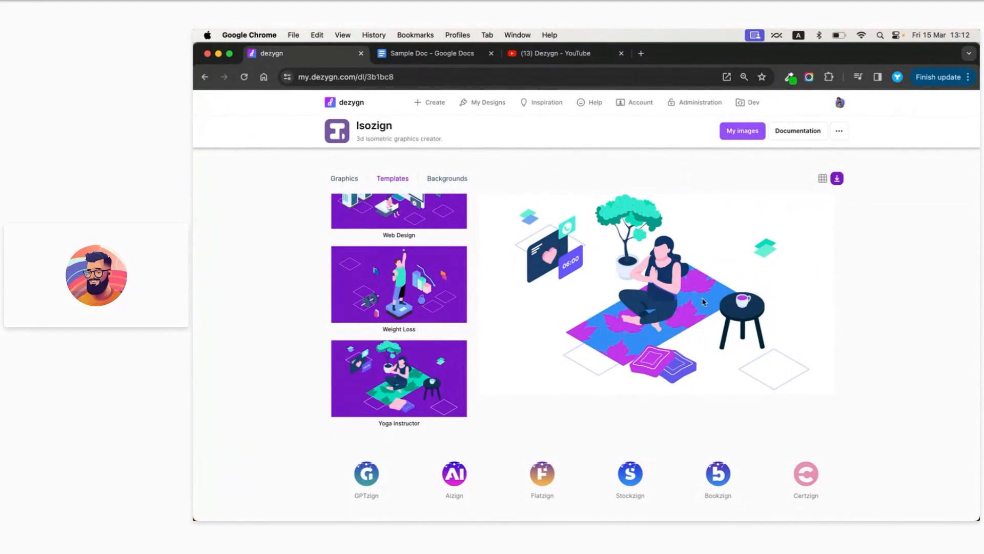
Recolour the two-piece accent shape above the side table, with light purple for the lower piece and dark purple for the upper
left_click(772, 250)
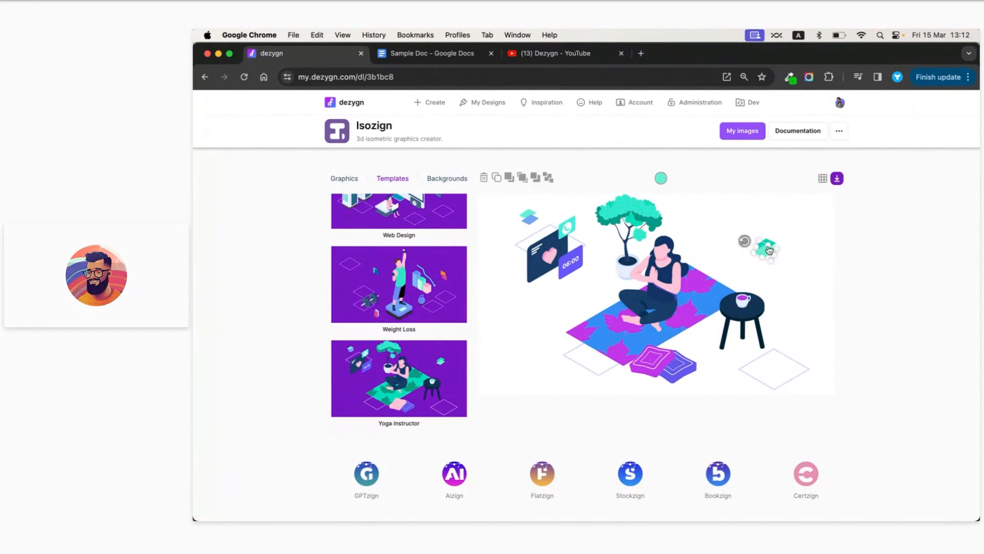
left_click(661, 178)
left_click(777, 234)
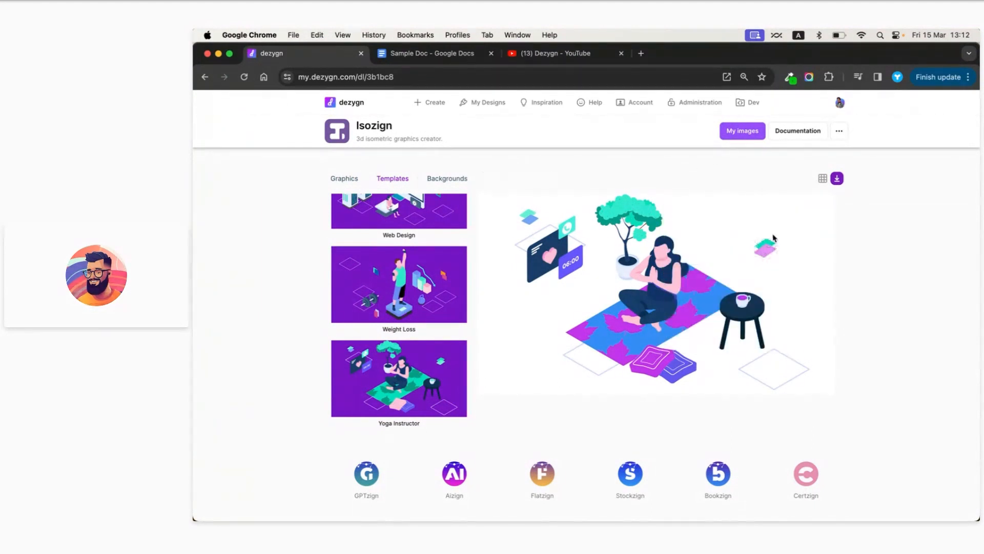
left_click(660, 178)
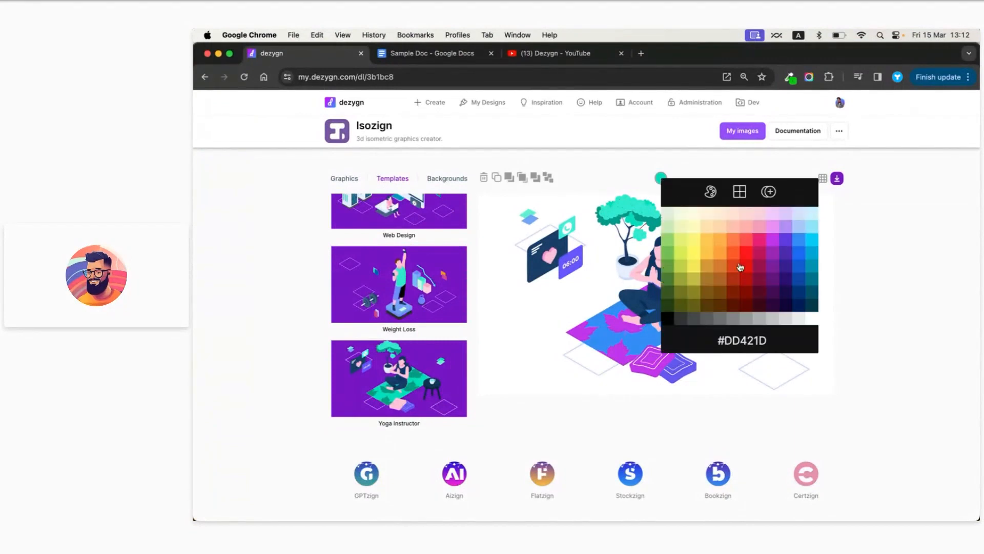
left_click(779, 269)
left_click(796, 270)
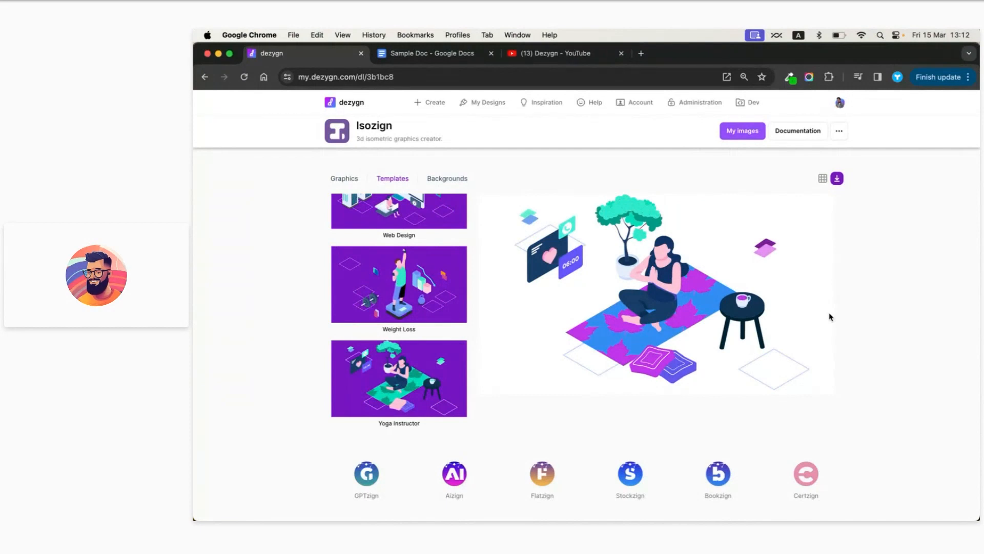
Load the Weight Loss template onto the canvas and recolour the man's teal tank top bright purple
left_click(454, 302)
left_click(654, 279)
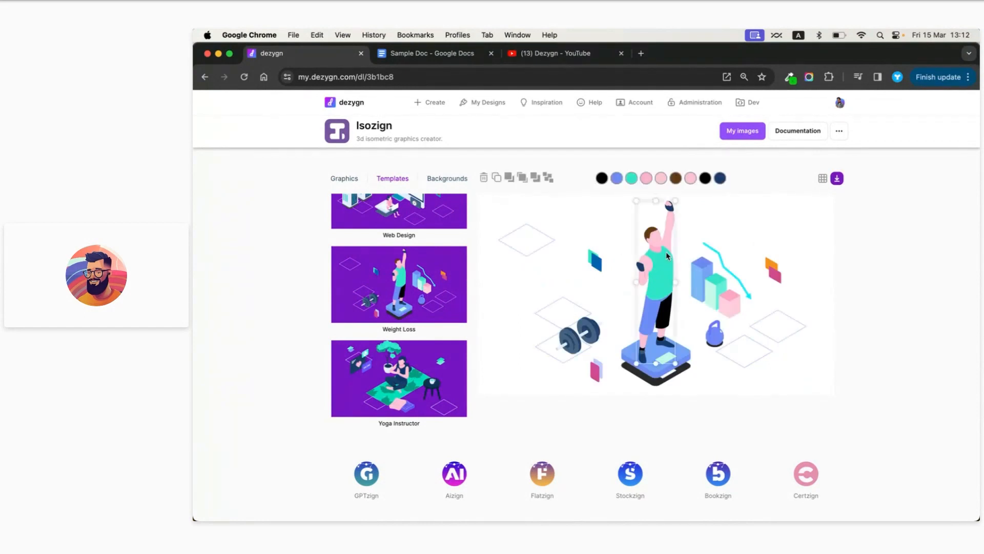
left_click(632, 180)
left_click(743, 242)
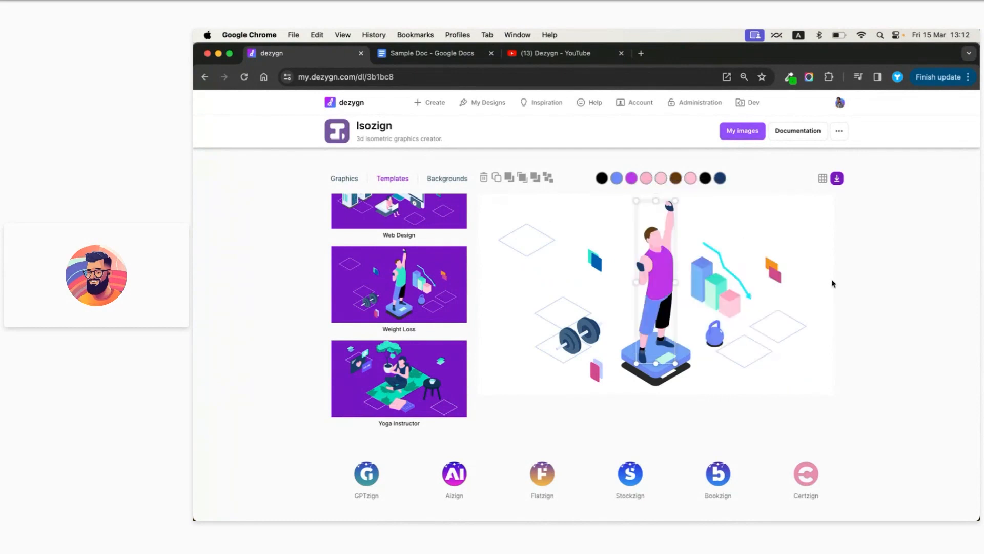
left_click(830, 281)
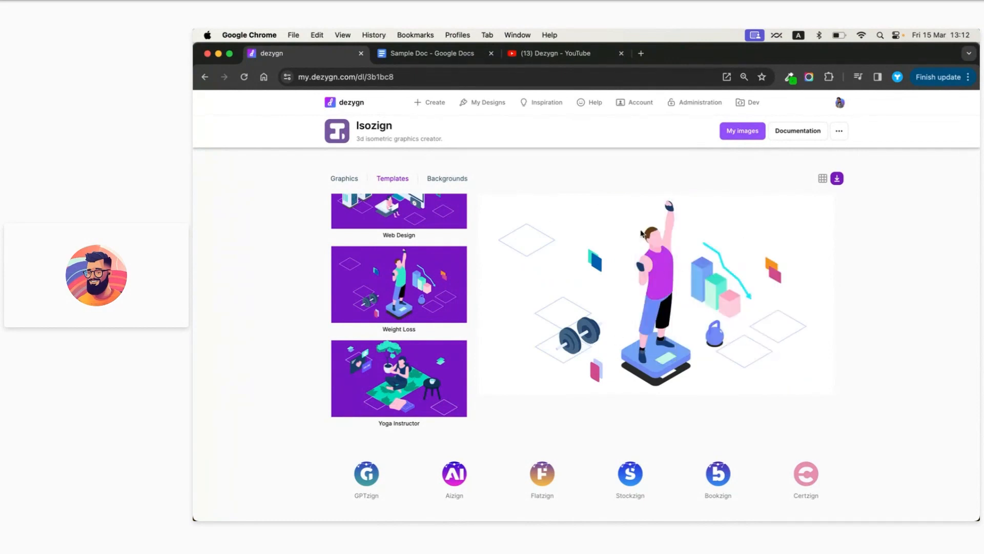
Return to the start of the template collection and open the Animals category of isometric graphics
scroll(427, 270, "up", 4)
scroll(426, 270, "up", 15)
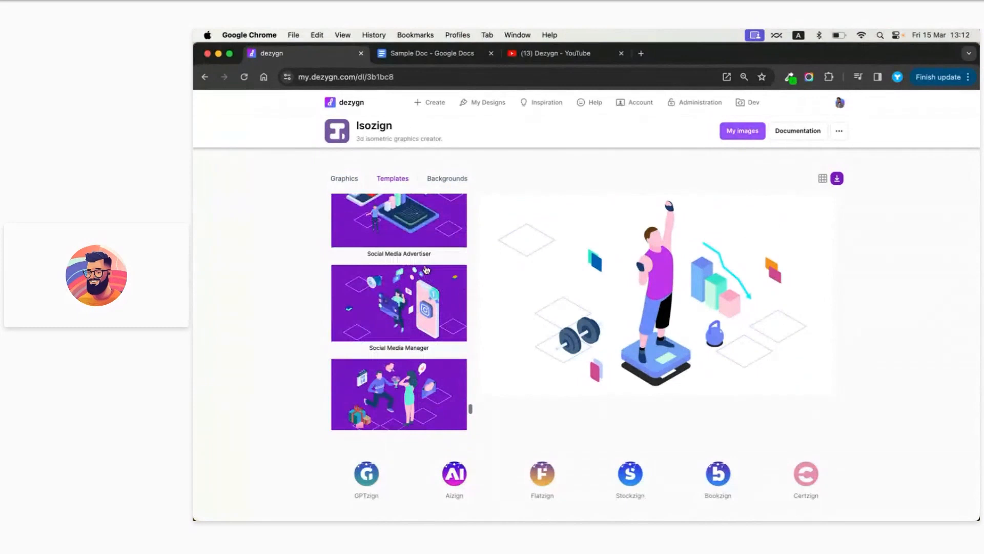
scroll(426, 270, "up", 15)
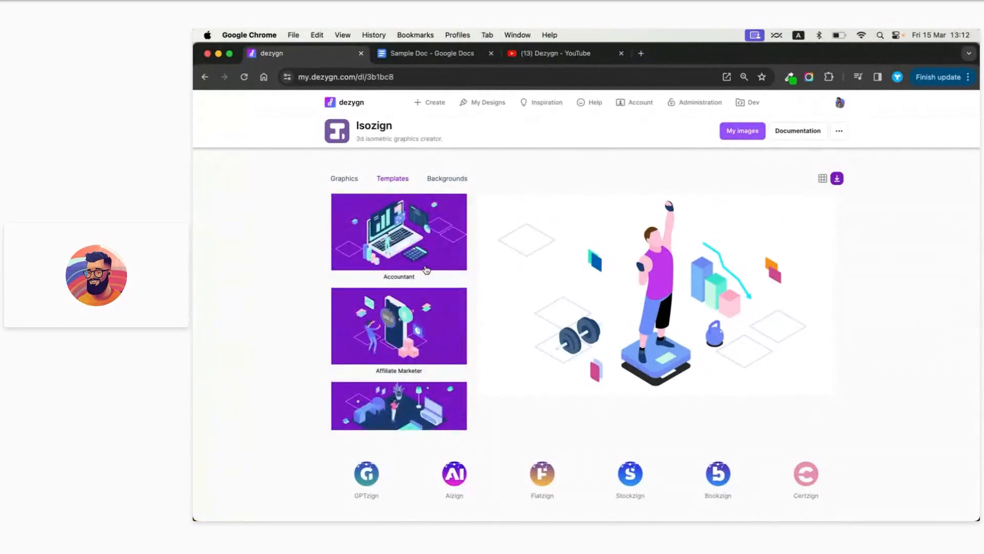
left_click(355, 180)
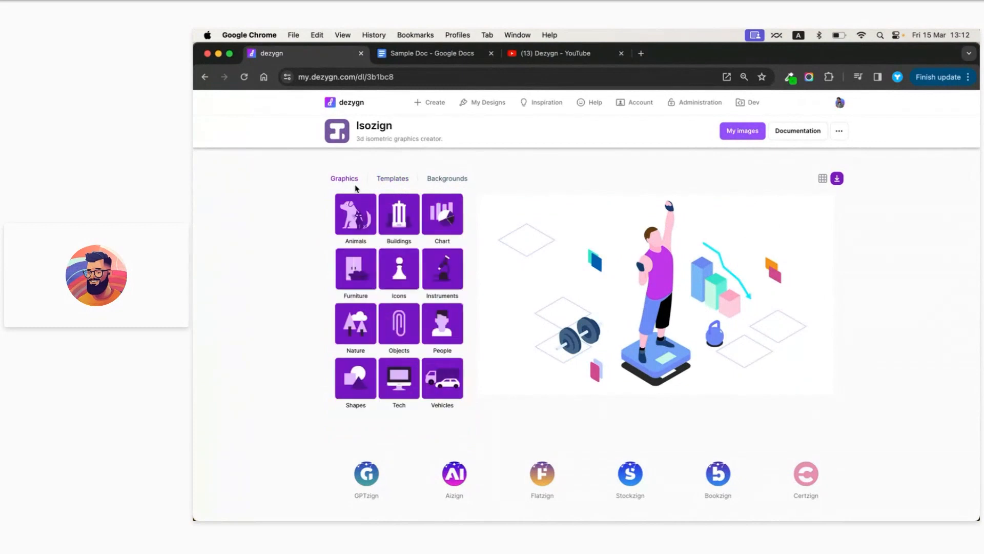
left_click(358, 214)
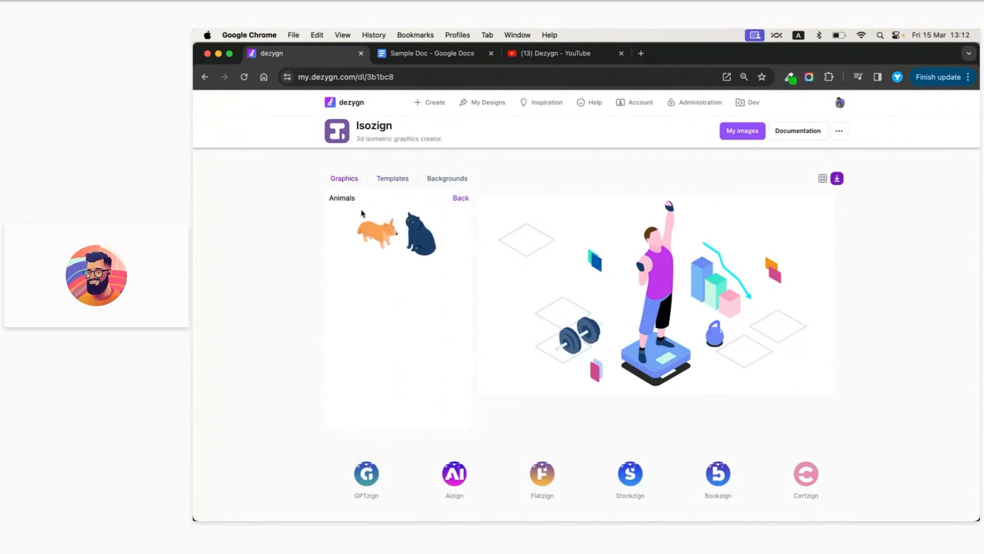
Look through the Buildings and Chart categories of isometric graphics, and open the People category
left_click(454, 200)
left_click(400, 212)
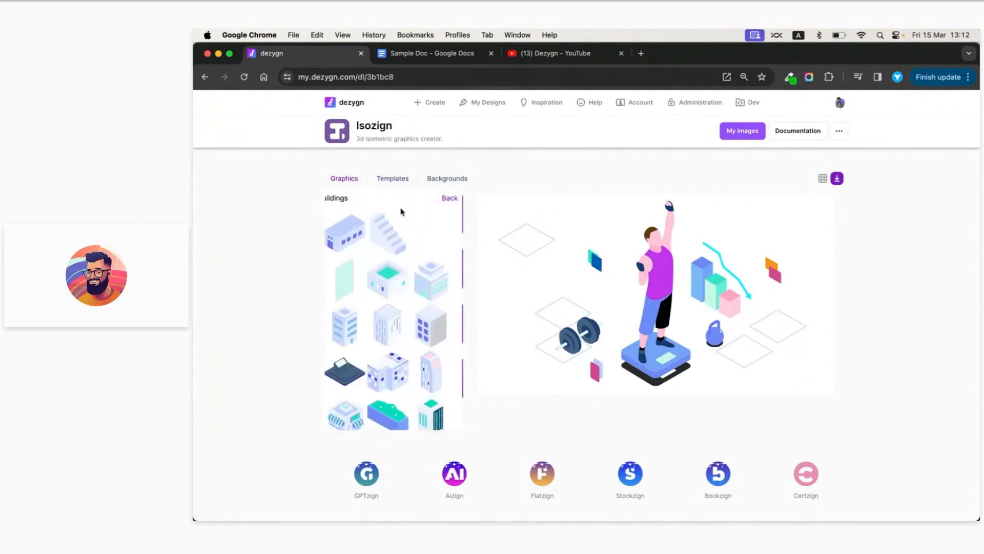
scroll(398, 248, "down", 3)
left_click(460, 198)
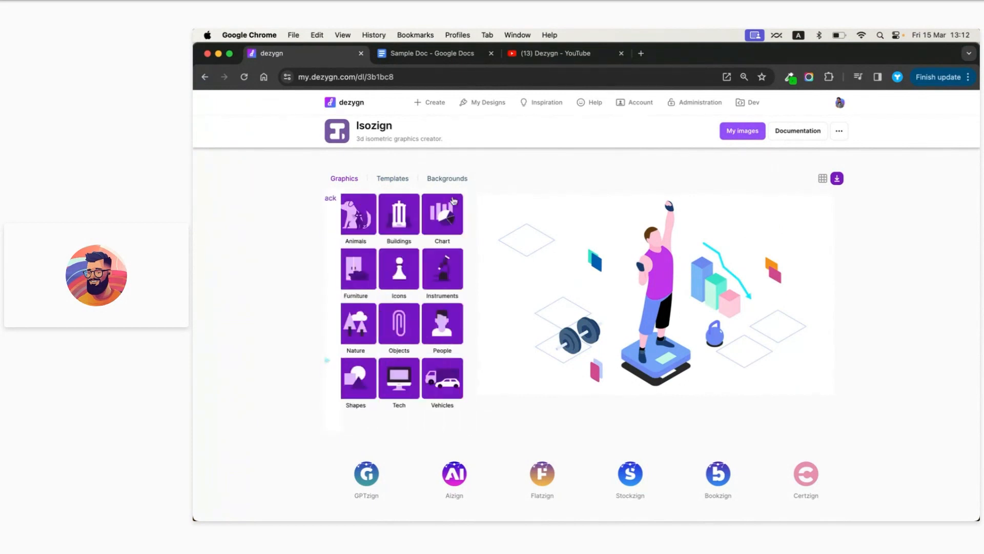
left_click(440, 219)
scroll(421, 304, "down", 5)
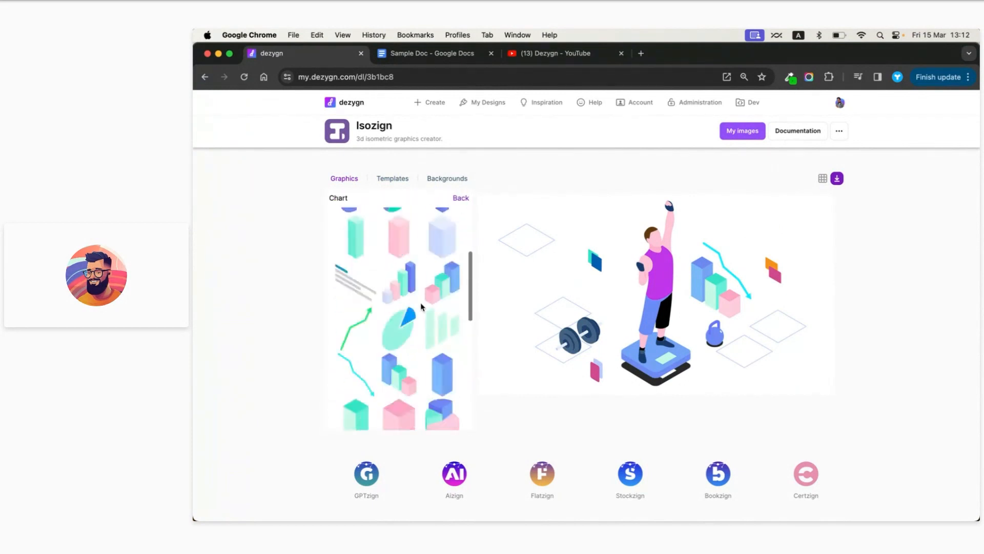
scroll(421, 303, "down", 1)
left_click(461, 198)
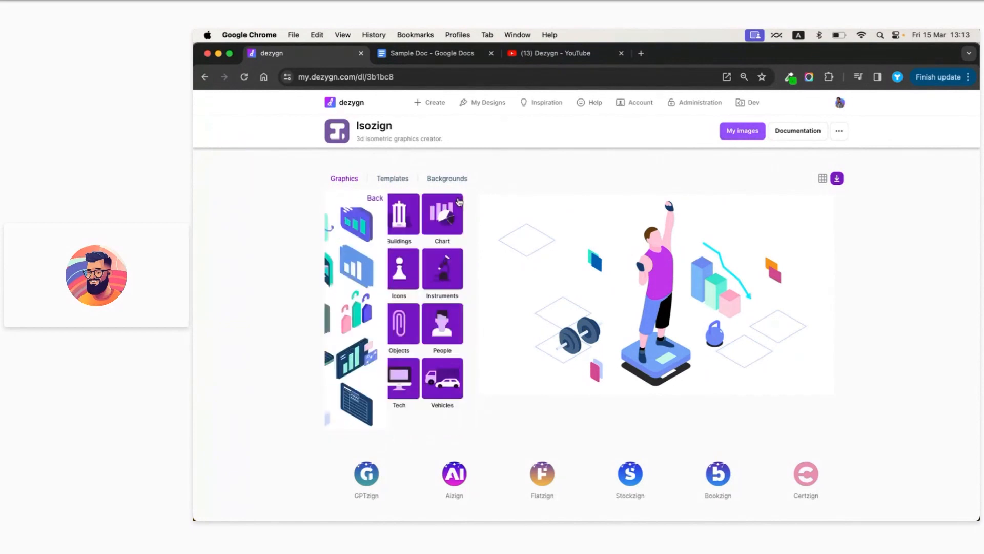
left_click(441, 323)
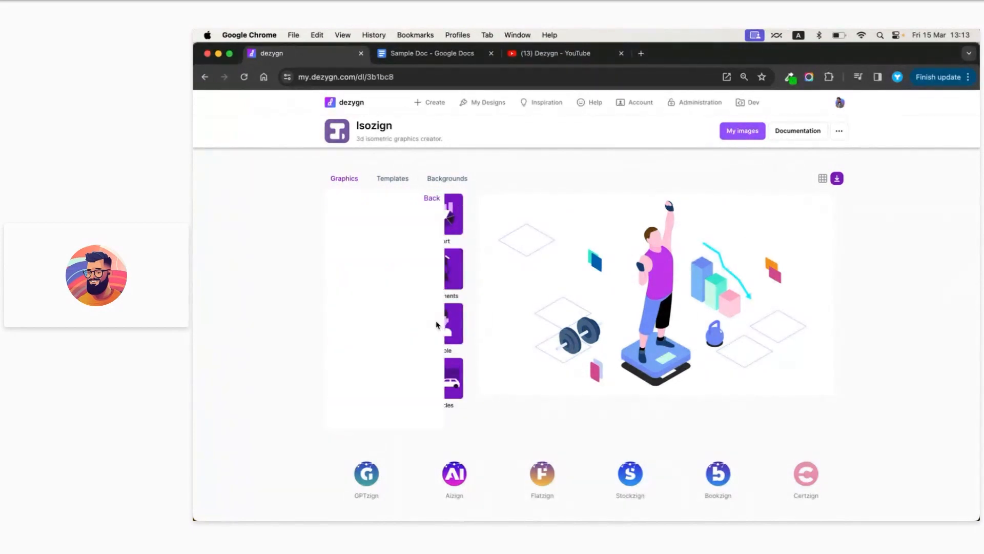
Add the running woman graphic to the canvas, place her left of the man on the scale and enlarge her
scroll(442, 315, "down", 4)
left_click(442, 325)
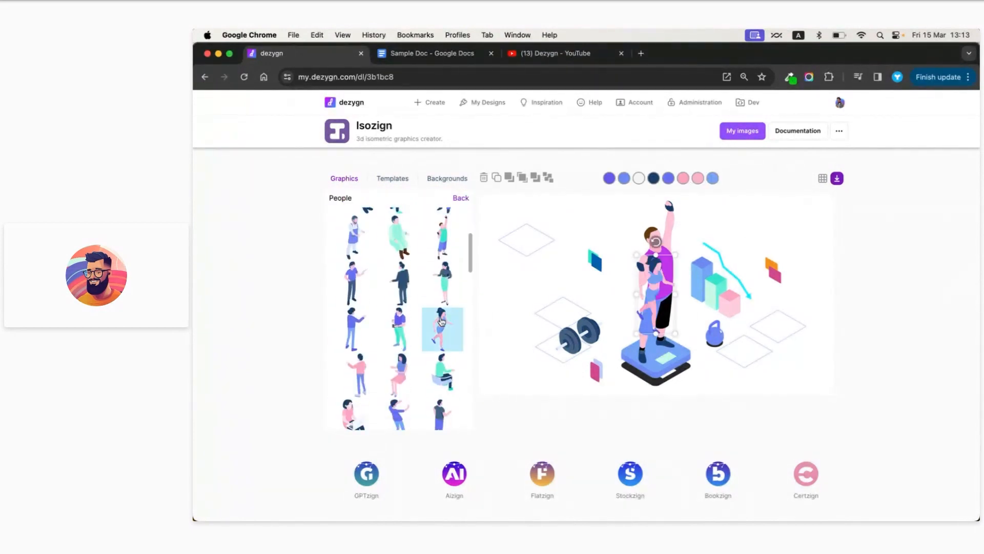
left_click_drag(655, 291, 574, 217)
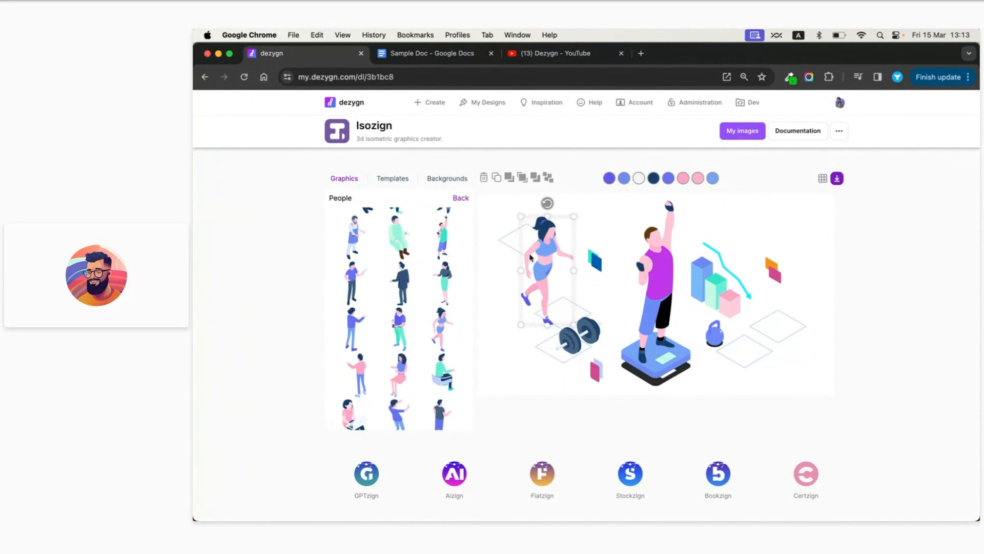
Replace the running woman with the man lifting a barbell from the People graphics, placed just above the large dumbbell
scroll(417, 350, "down", 2)
scroll(416, 350, "down", 5)
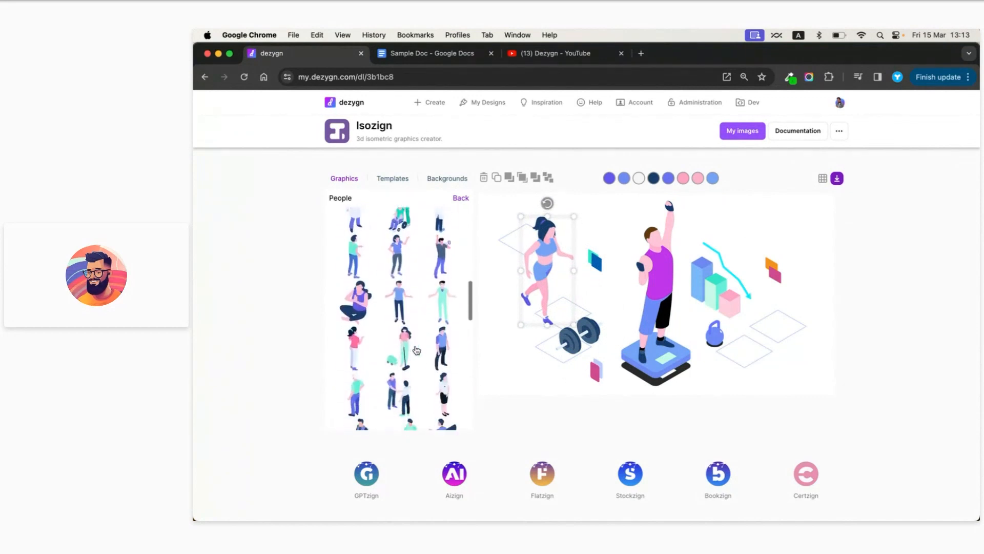
scroll(417, 350, "down", 5)
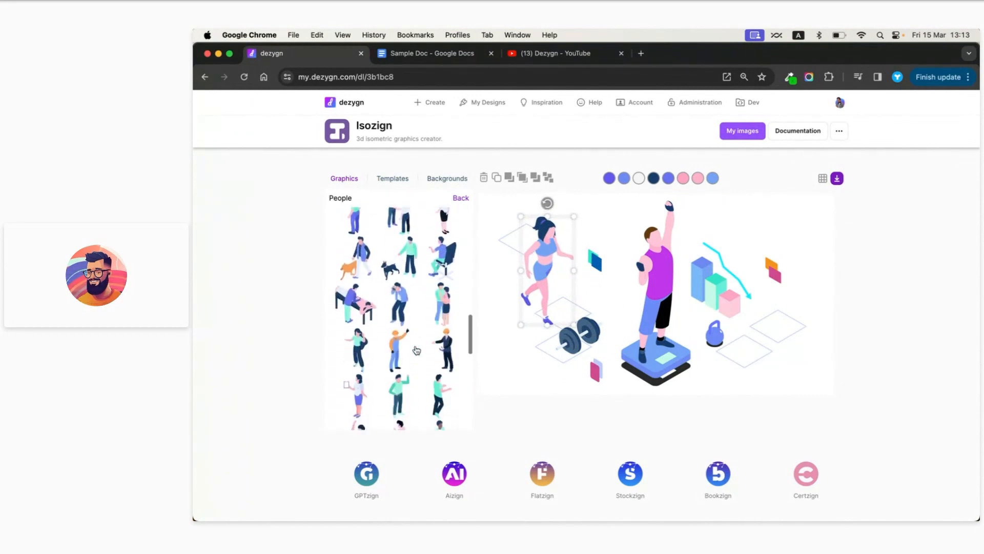
scroll(416, 350, "down", 5)
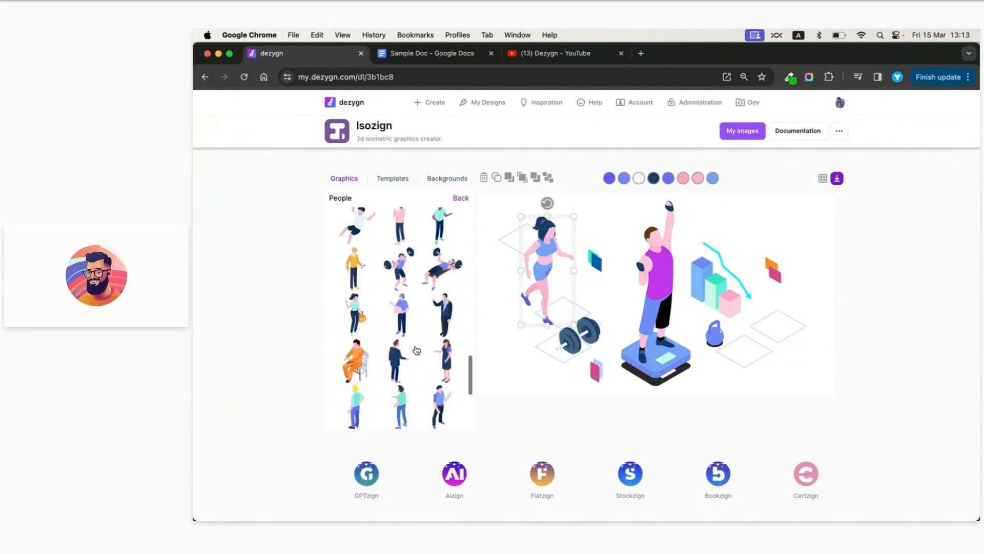
left_click(400, 267)
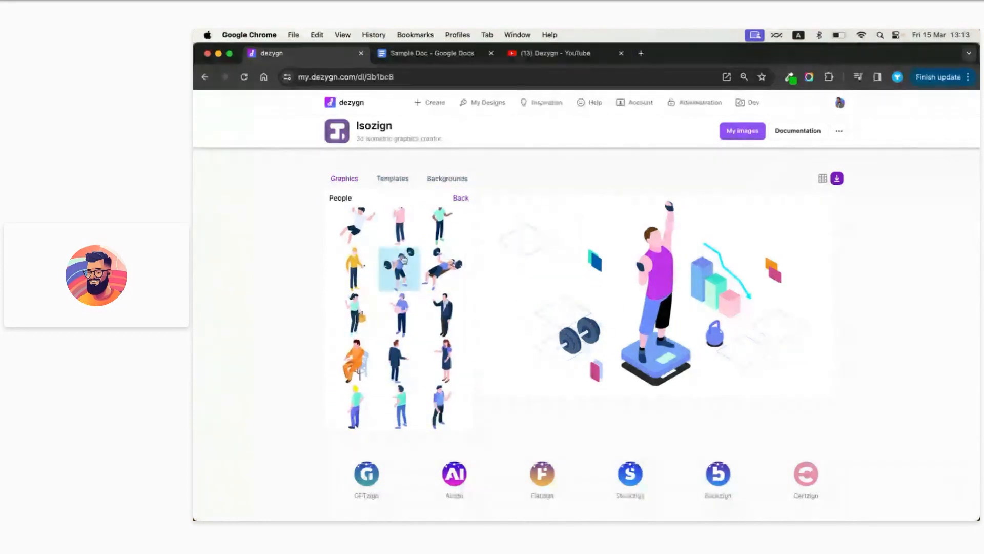
left_click_drag(678, 289, 560, 285)
left_click(519, 310)
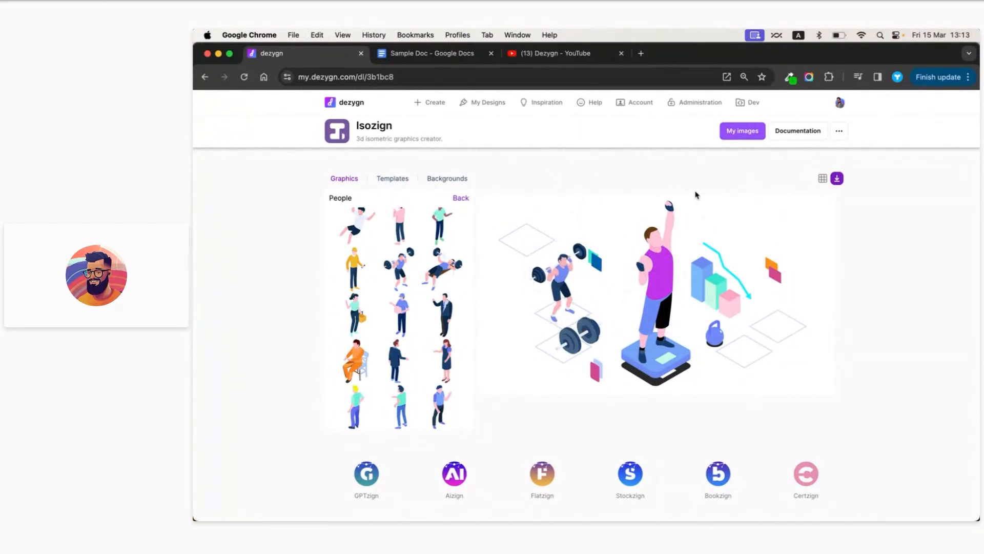
Browse the remaining People graphics down to the end of the category
scroll(410, 349, "down", 5)
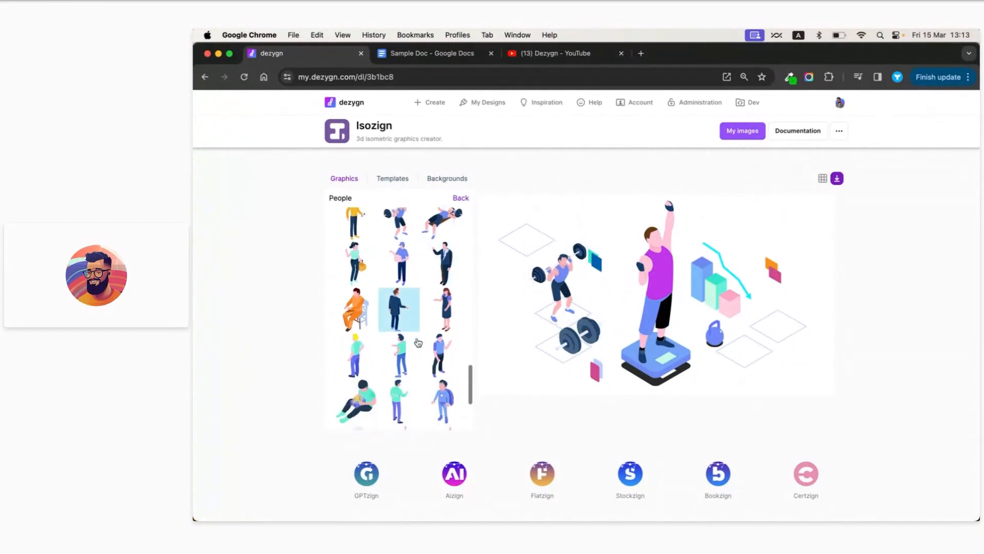
scroll(418, 342, "down", 2)
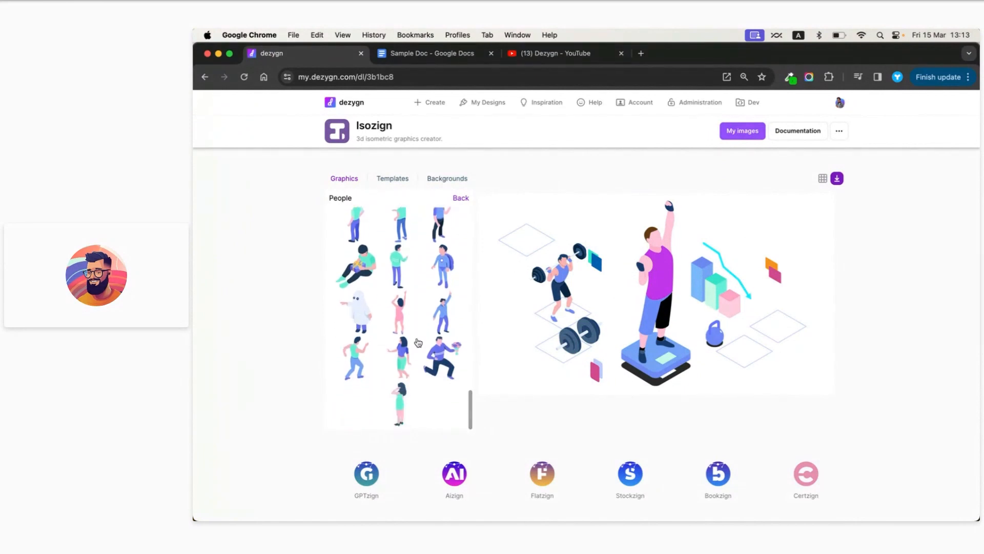
left_click(463, 343)
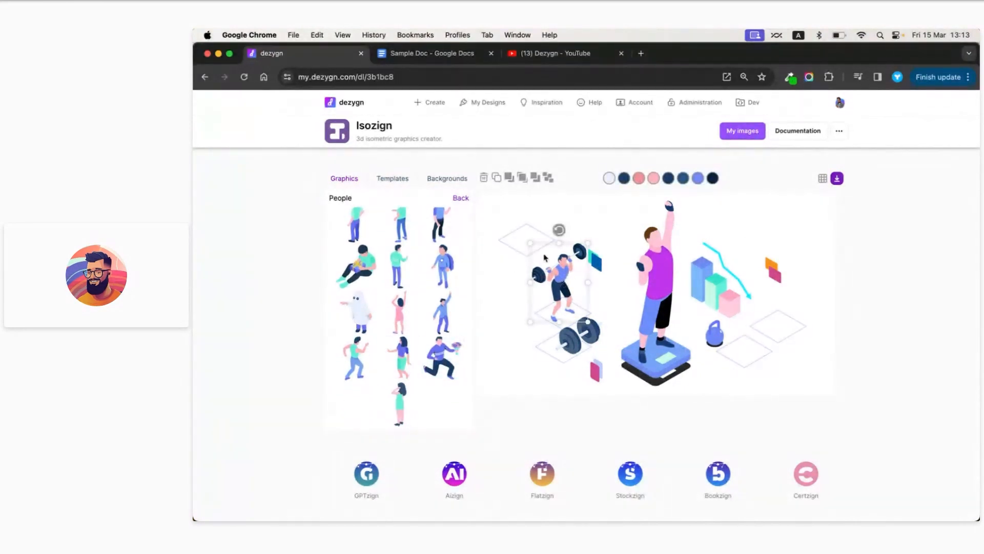
left_click(763, 351)
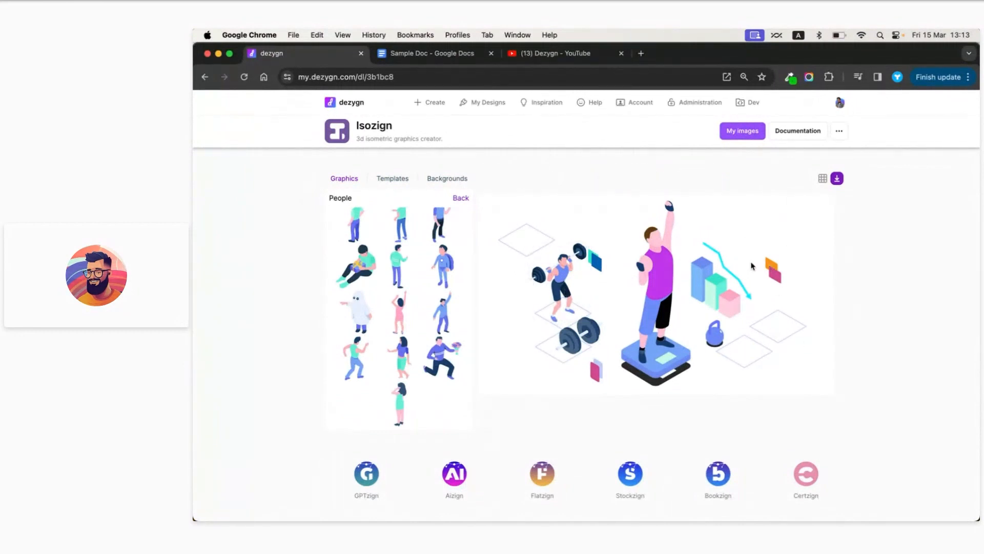
Add the open laptop from the Tech graphics and place it right of the kettlebell and bar chart
left_click(460, 197)
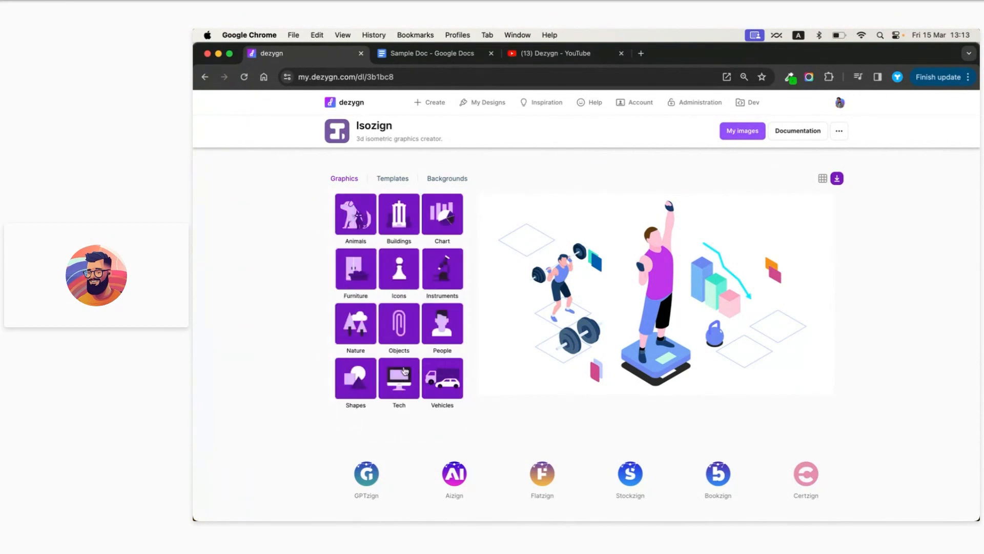
left_click(394, 382)
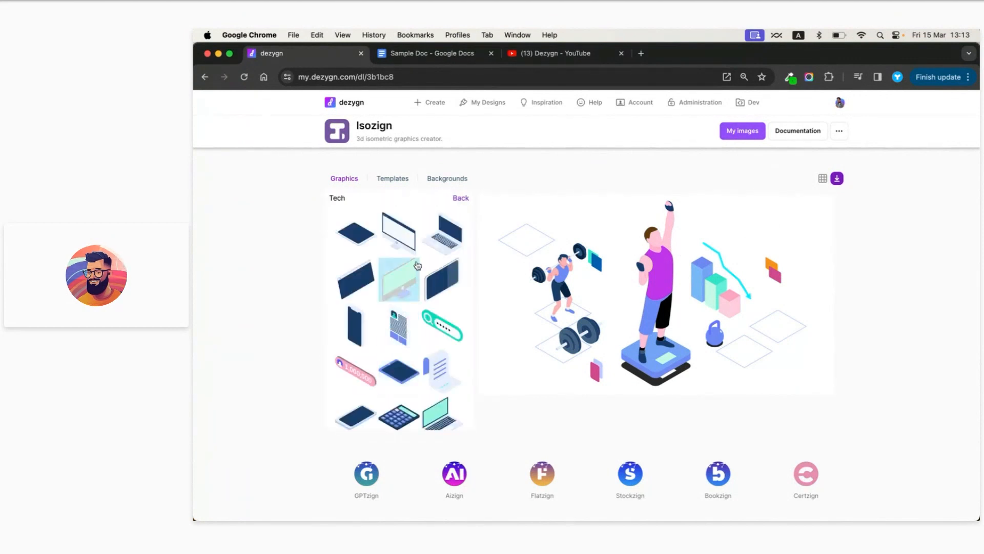
left_click(443, 233)
left_click_drag(647, 302, 766, 314)
left_click(730, 257)
left_click(788, 316)
left_click(632, 276)
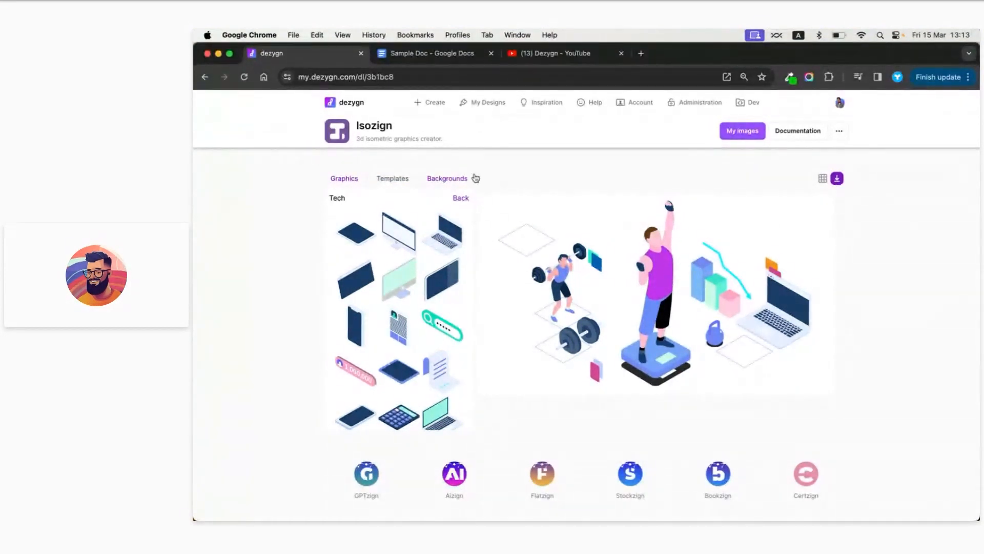
Show the isometric grid, move the laptop down to the canvas's lower-right corner, and hide the grid again
left_click(823, 180)
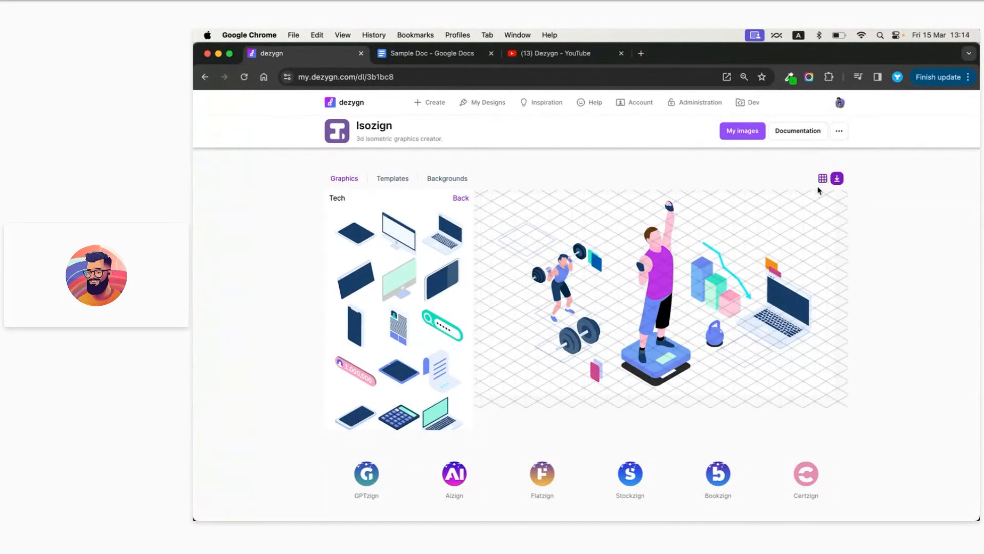
left_click_drag(806, 295, 807, 352)
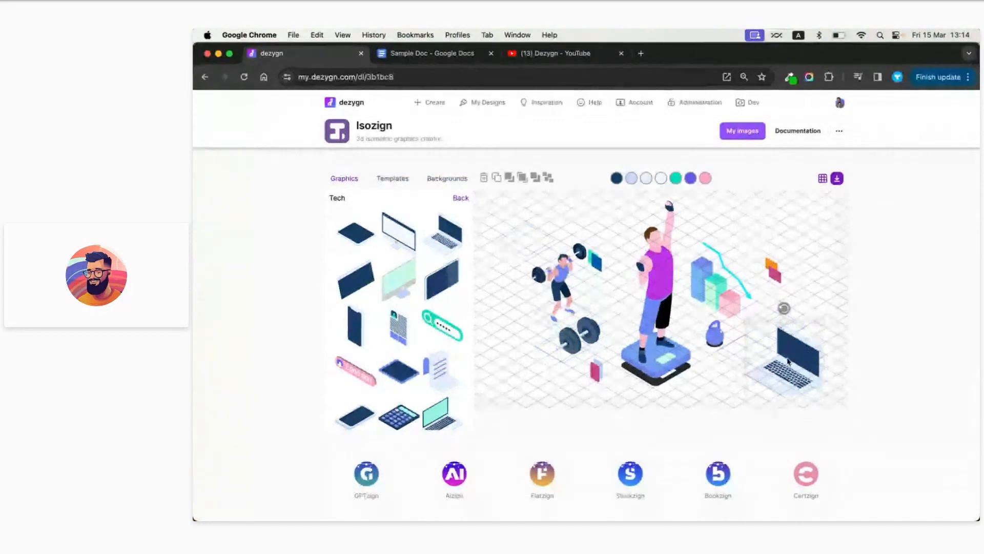
left_click(823, 178)
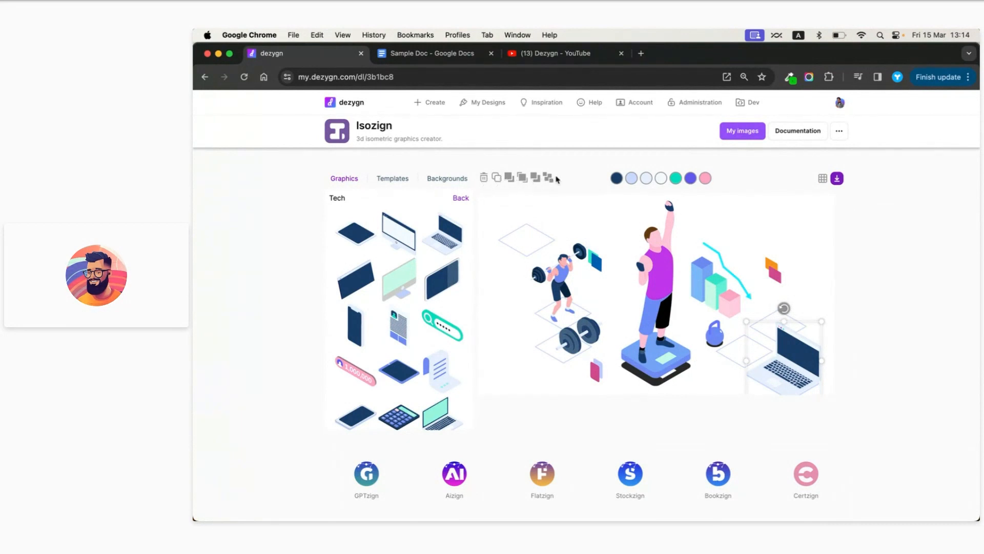
Load the Affiliate Marketer template onto the canvas
left_click(447, 179)
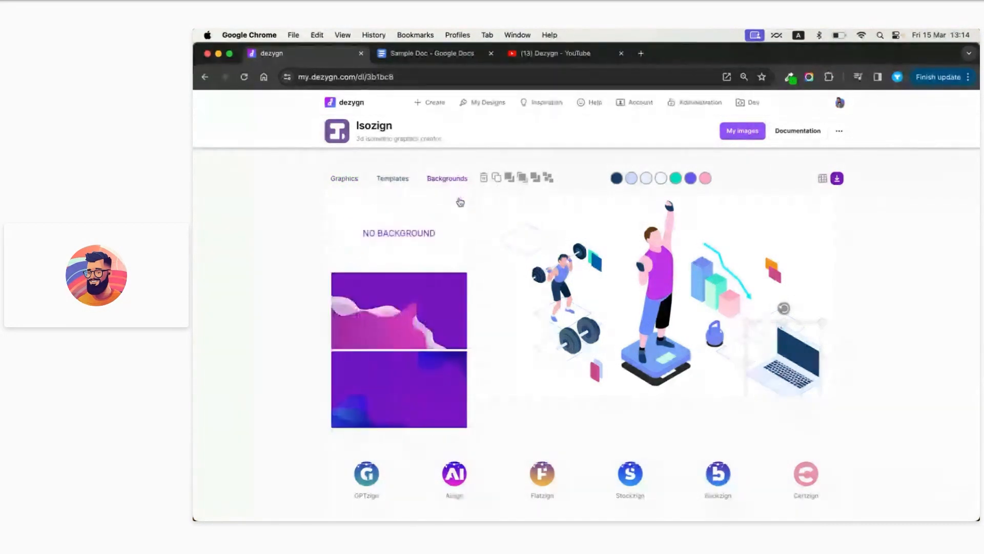
left_click(353, 180)
left_click(383, 179)
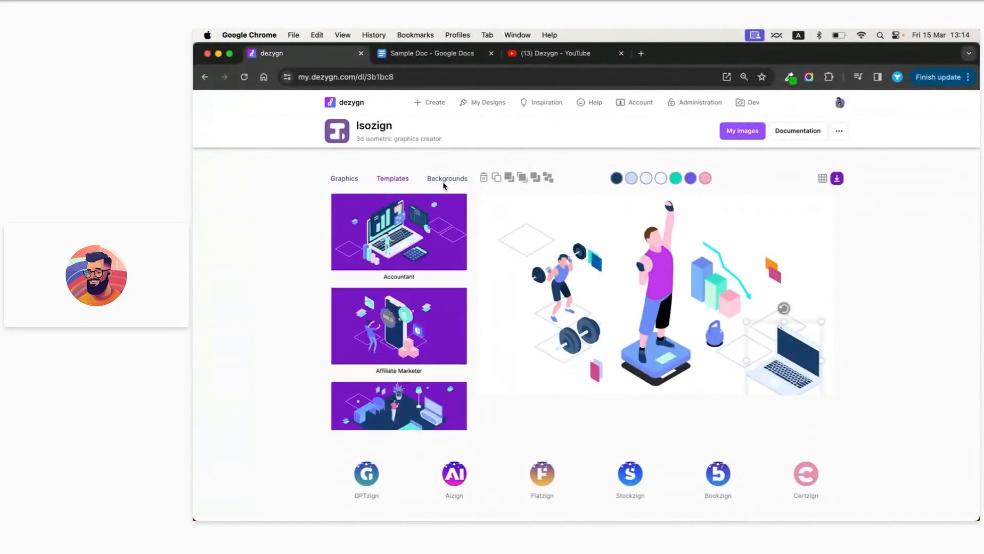
scroll(413, 346, "down", 2)
left_click(410, 344)
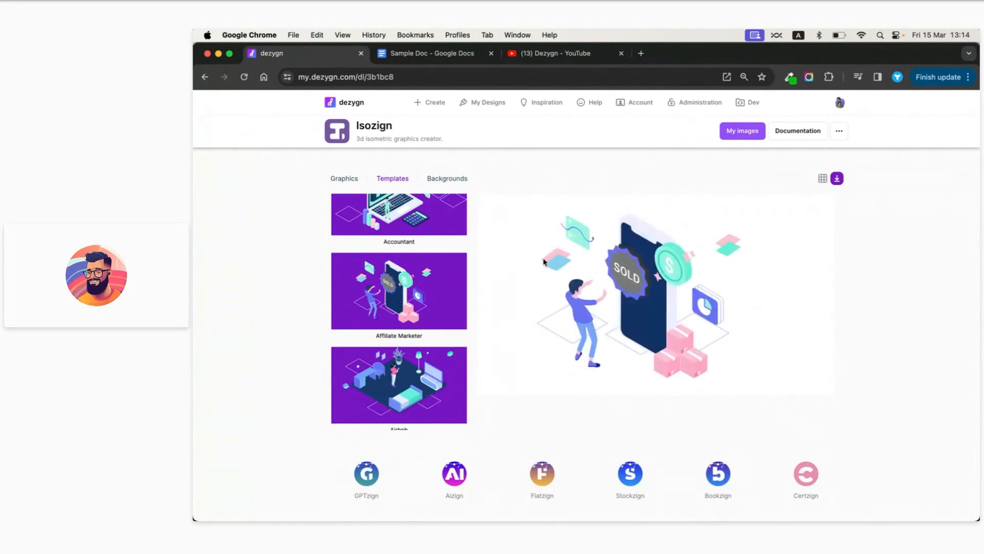
Try the pink wave, blue corner and green corner-wave backgrounds behind the Affiliate Marketer design
left_click(445, 179)
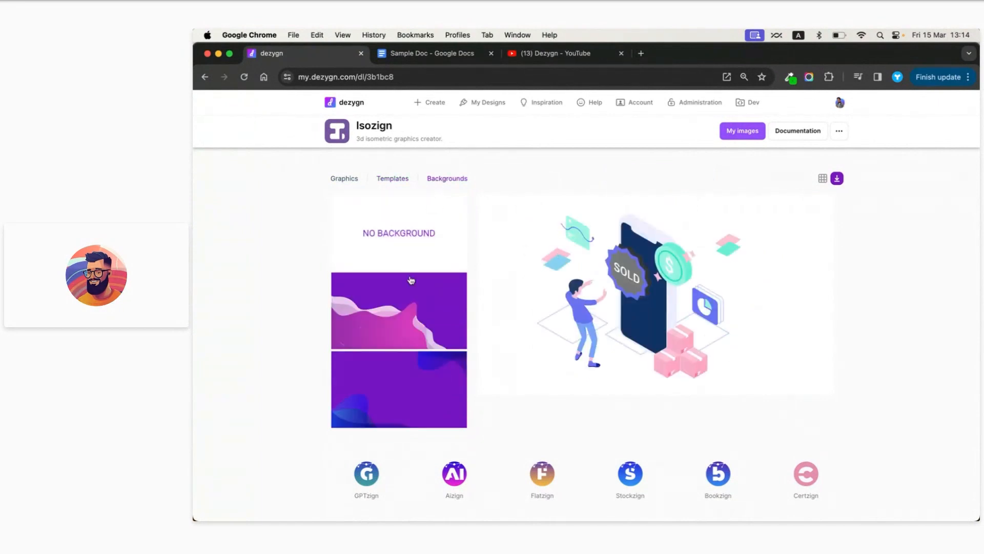
left_click(412, 312)
scroll(414, 323, "down", 2)
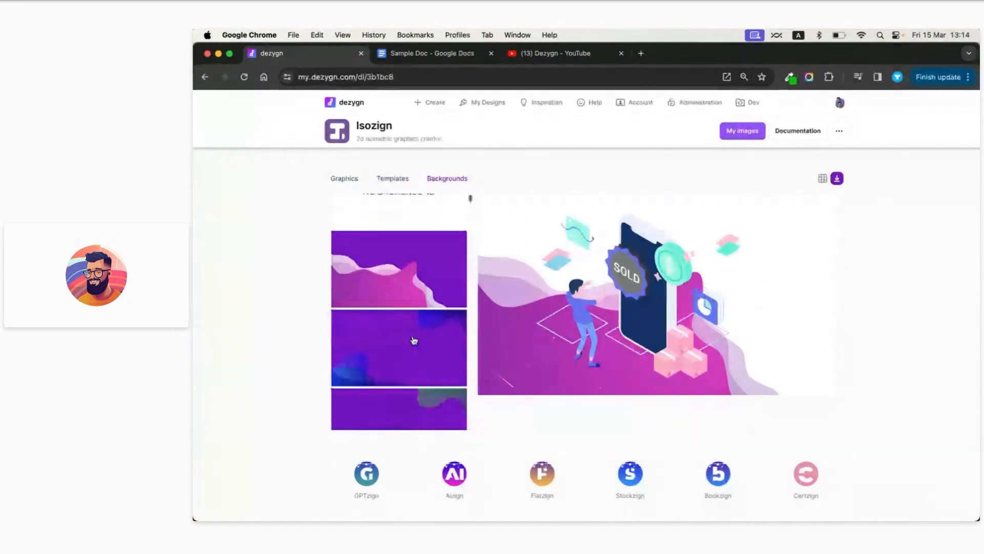
left_click(418, 336)
scroll(417, 336, "down", 4)
left_click(404, 311)
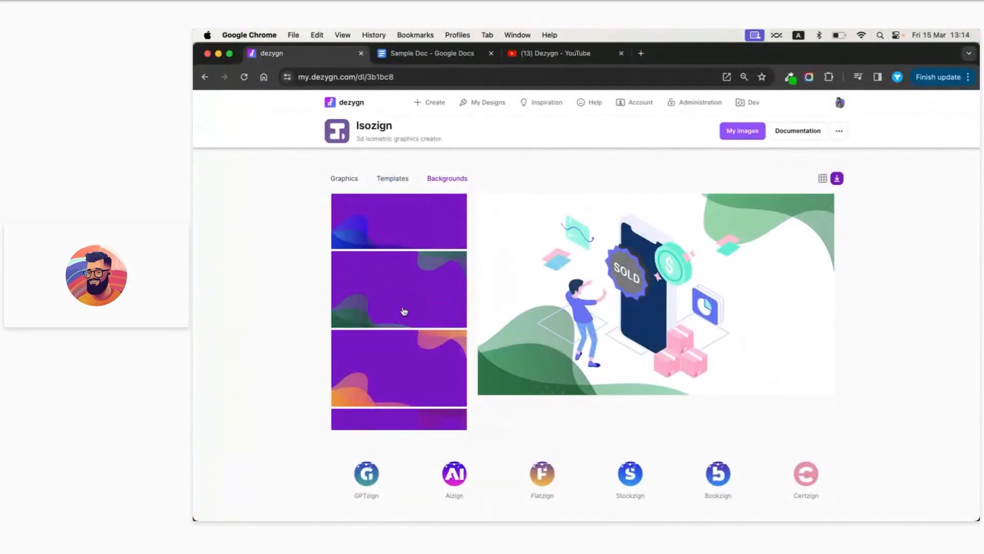
Try the orange, purple and red corner-wave backgrounds and the layered blue side-wave background on the design
left_click(408, 371)
scroll(408, 346, "down", 3)
left_click(406, 345)
scroll(406, 345, "down", 3)
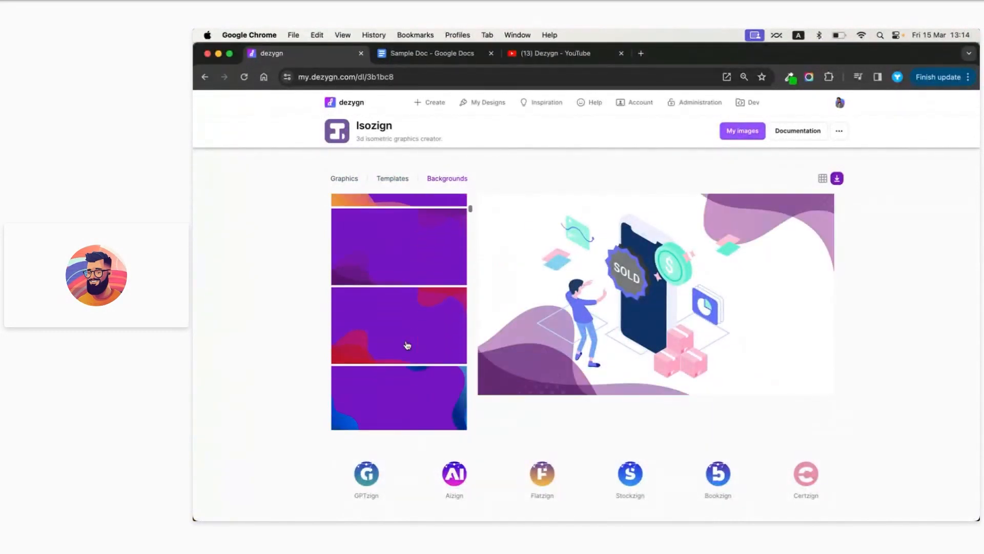
left_click(390, 347)
left_click(389, 394)
scroll(387, 395, "down", 3)
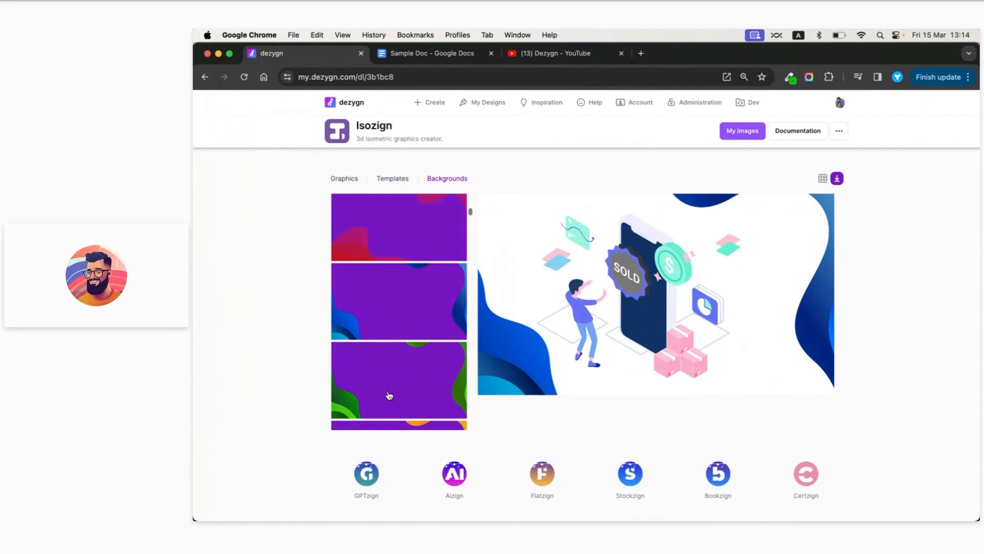
Try the layered red side-wave background and the purple wave background with opposite corners filled
left_click(386, 360)
scroll(387, 379, "down", 2)
left_click(399, 343)
scroll(403, 328, "down", 3)
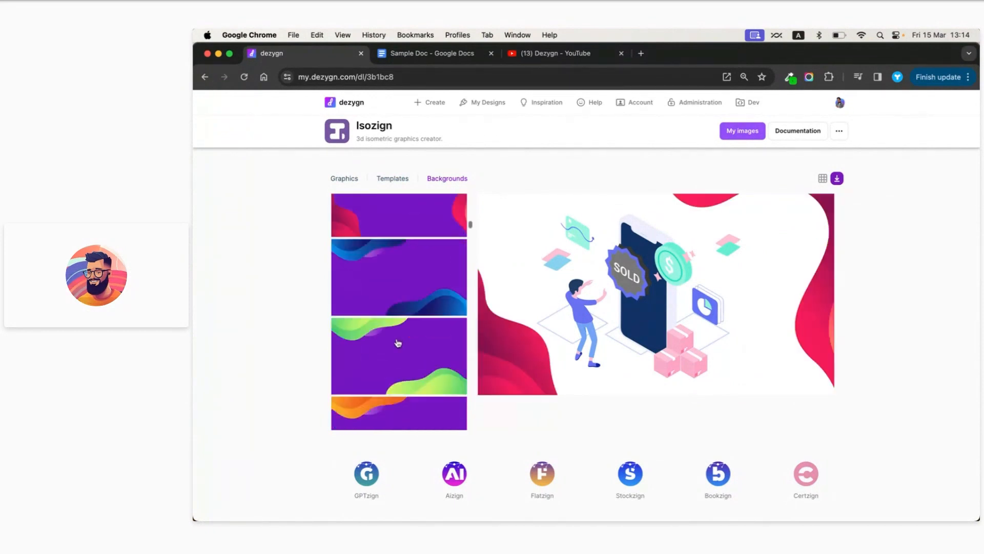
left_click(403, 326)
scroll(407, 323, "down", 5)
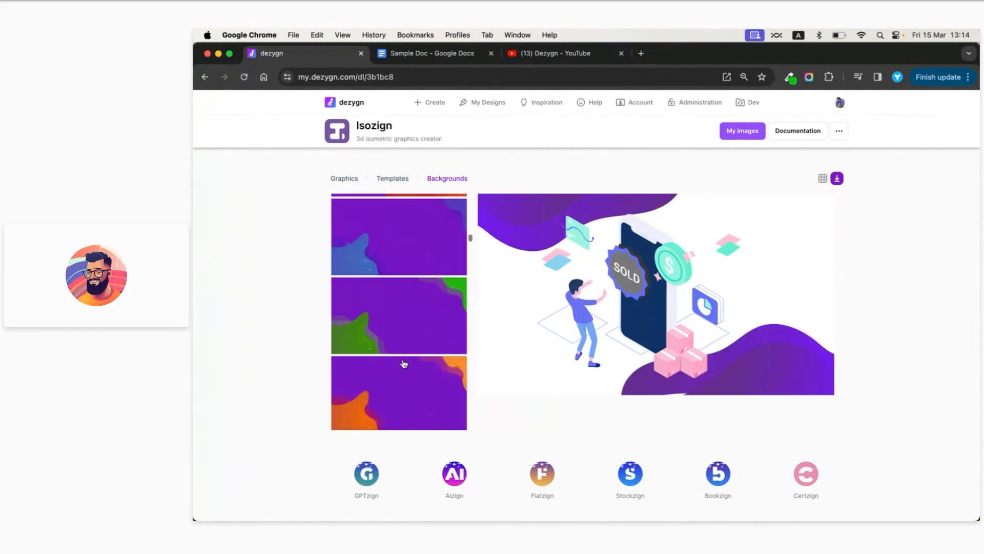
Apply the magenta background with wavy shapes in two opposite corners, and return to the start of the background collection
left_click(408, 318)
scroll(410, 358, "down", 10)
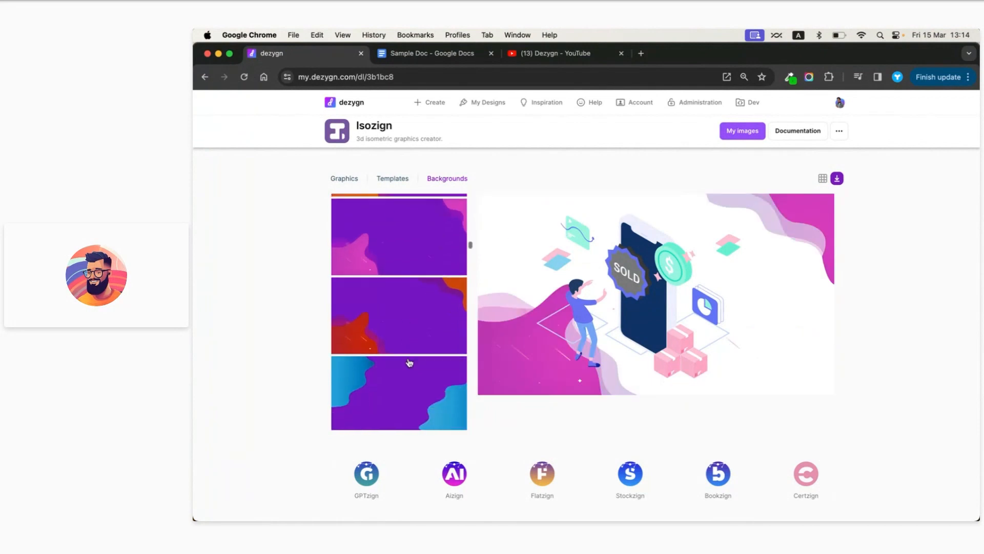
scroll(432, 345, "down", 10)
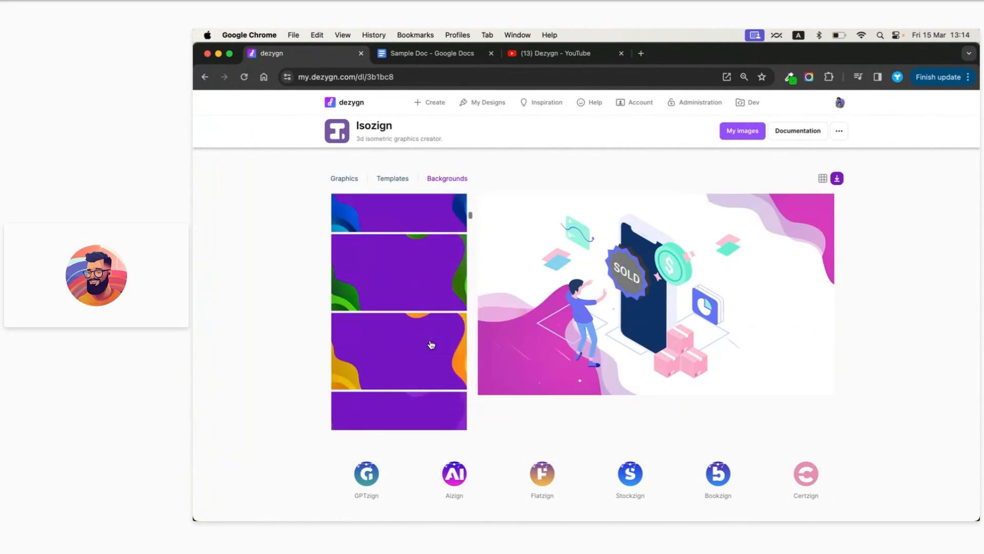
scroll(409, 296, "up", 15)
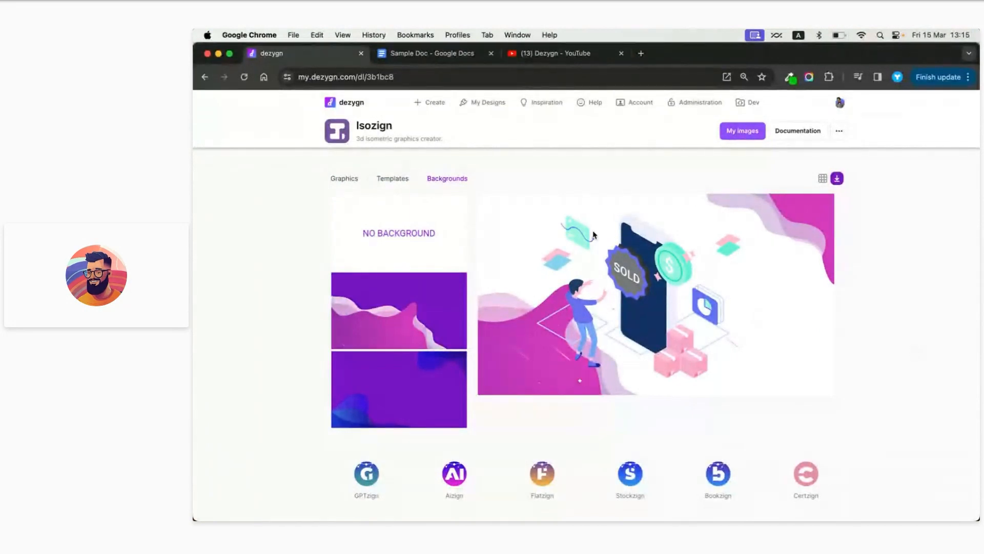
Reopen the template collection and go back to its first templates
left_click(387, 179)
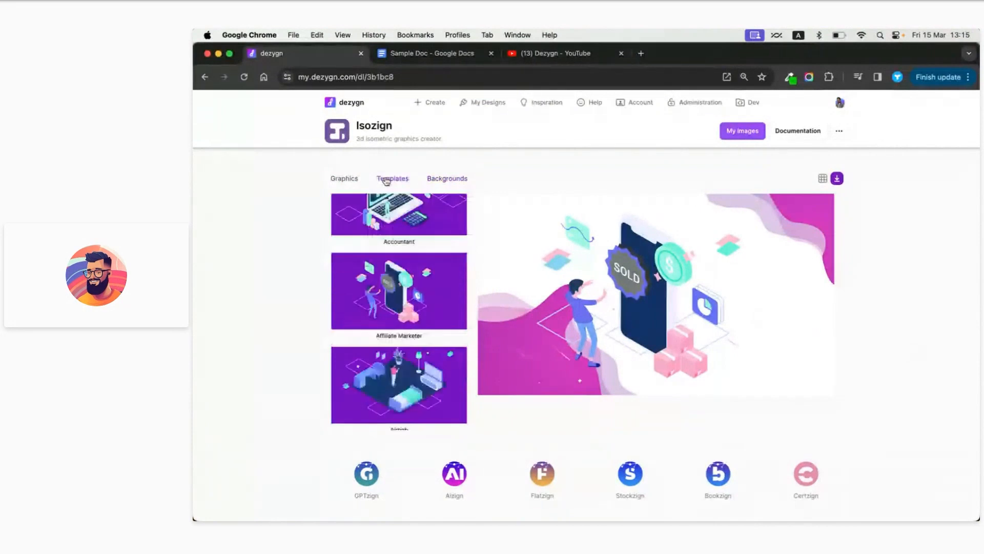
scroll(400, 322, "up", 2)
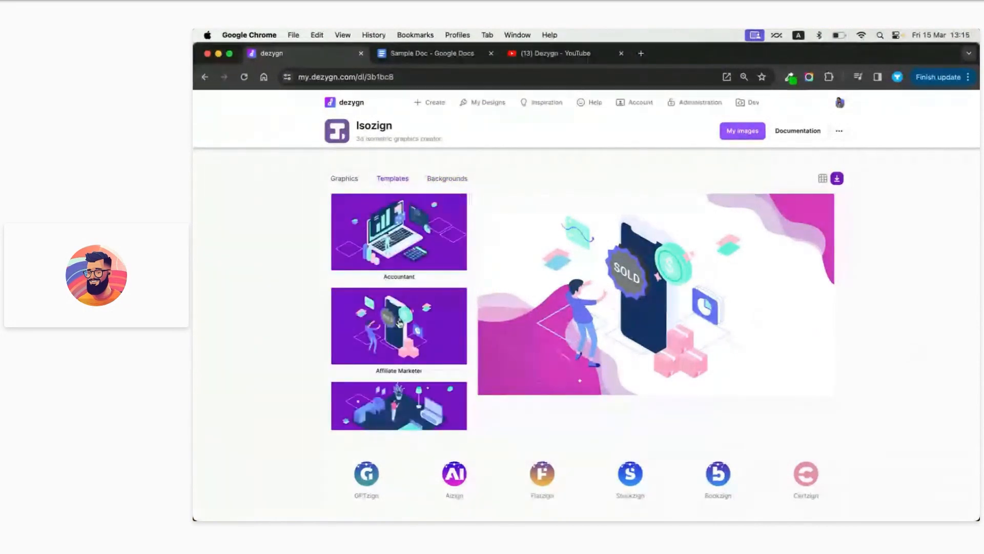